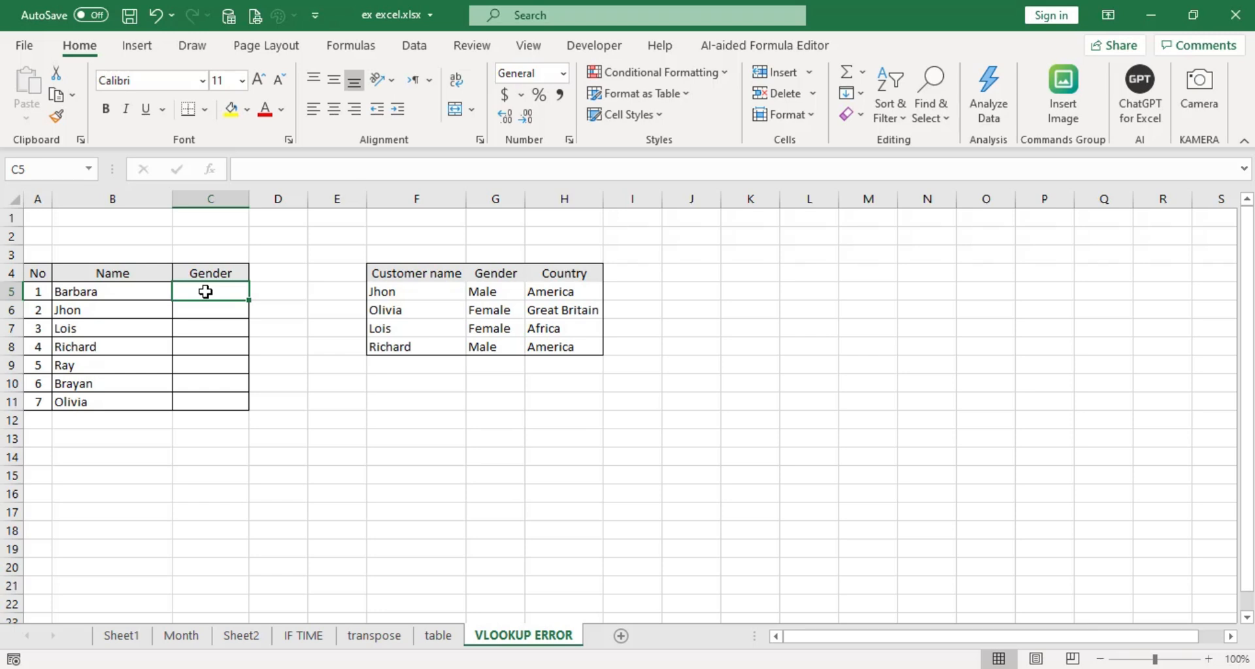
Enter =VLOOKUP(B5,$F$4:$H$8,2,0) in C5 to look up the gender with an absolute table range
{"action": "type", "text": "=v"}
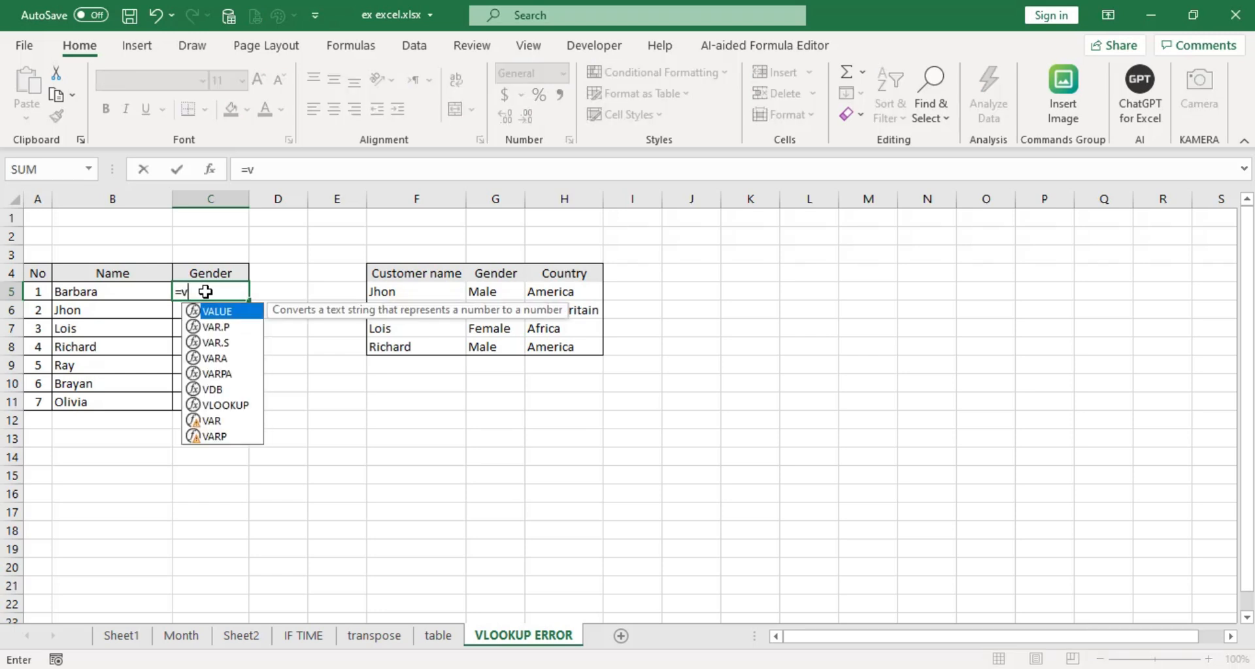
{"action": "type", "text": "lo"}
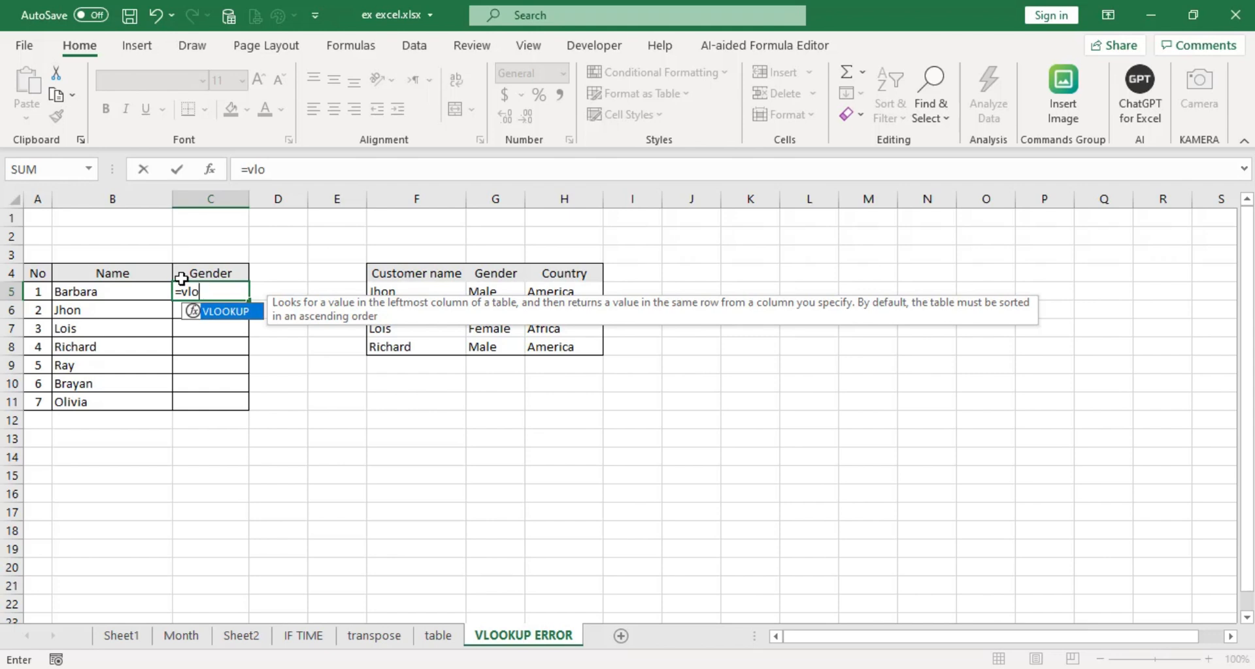
{"action": "double_click", "coordinate": [235, 312]}
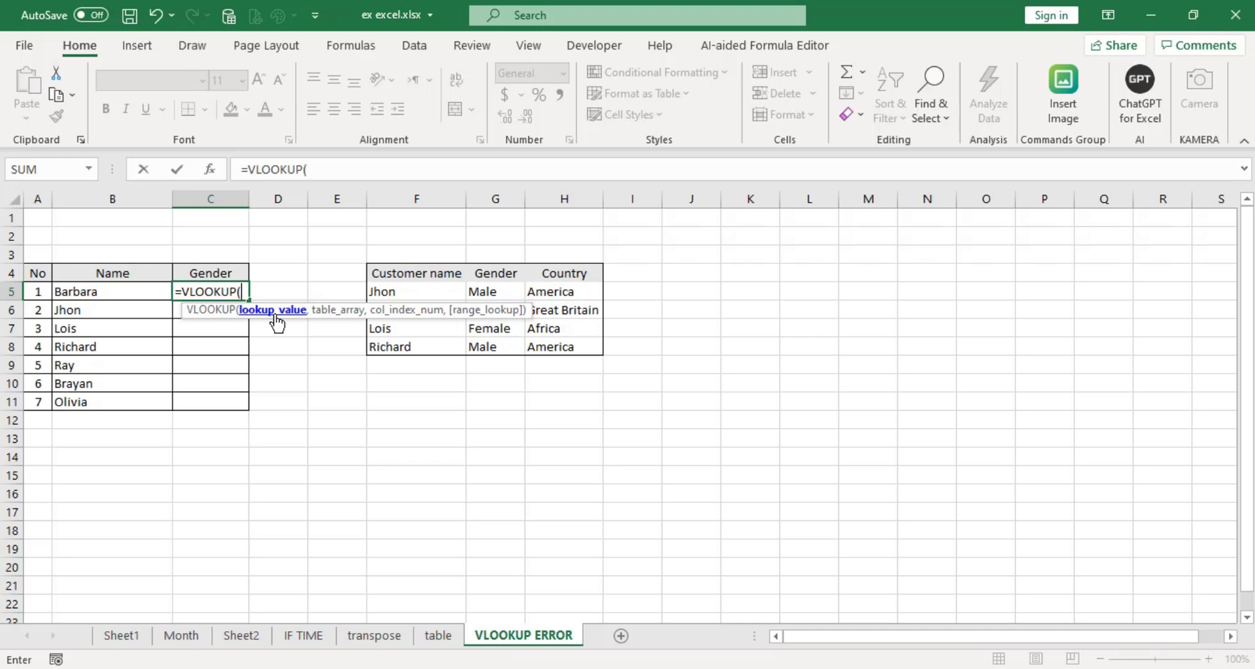
{"action": "left_click", "coordinate": [92, 292]}
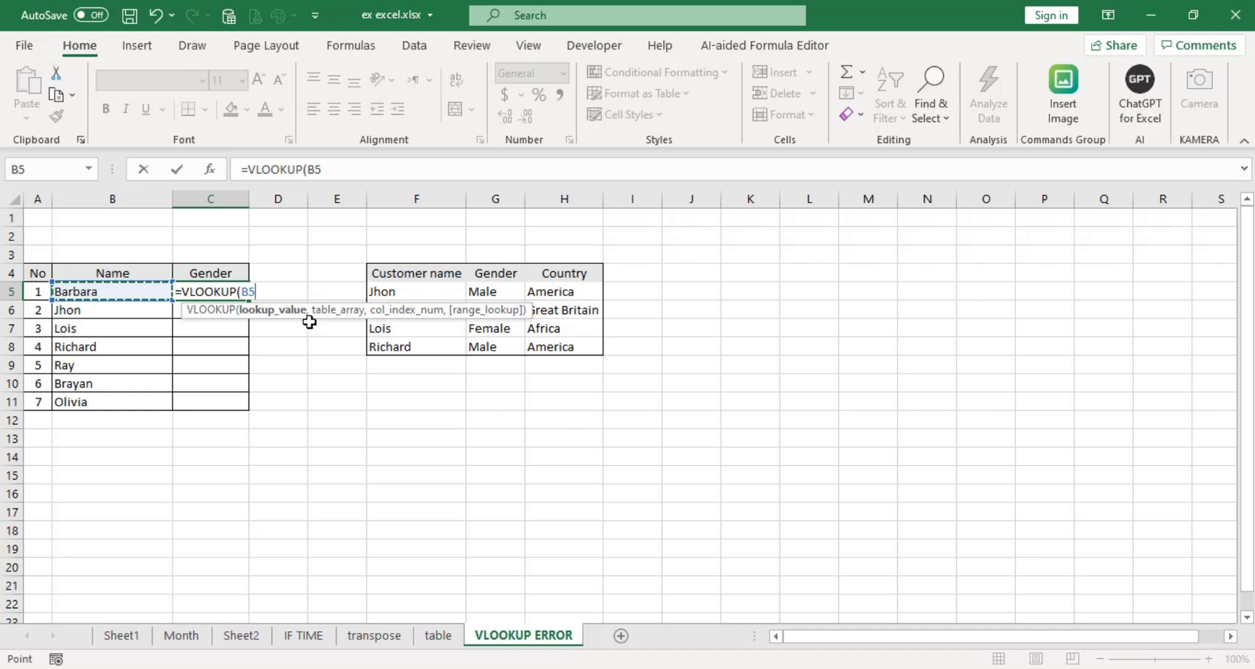
{"action": "type", "text": ","}
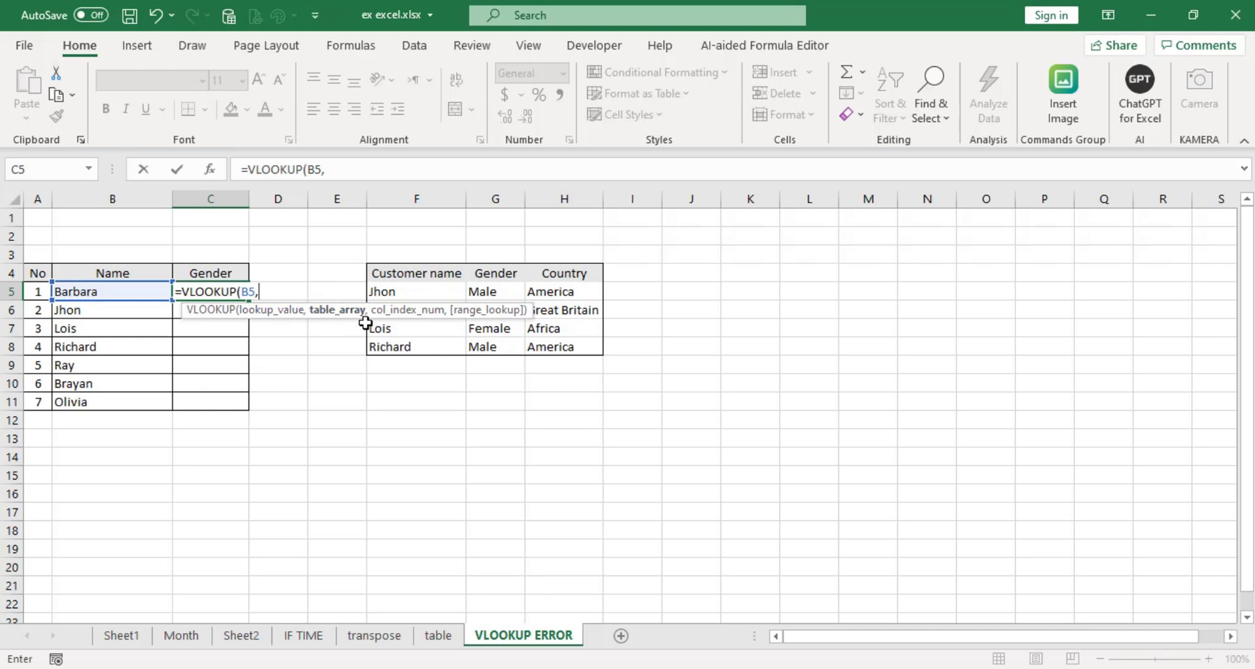
{"action": "left_click_drag", "start_coordinate": [398, 273], "coordinate": [565, 348]}
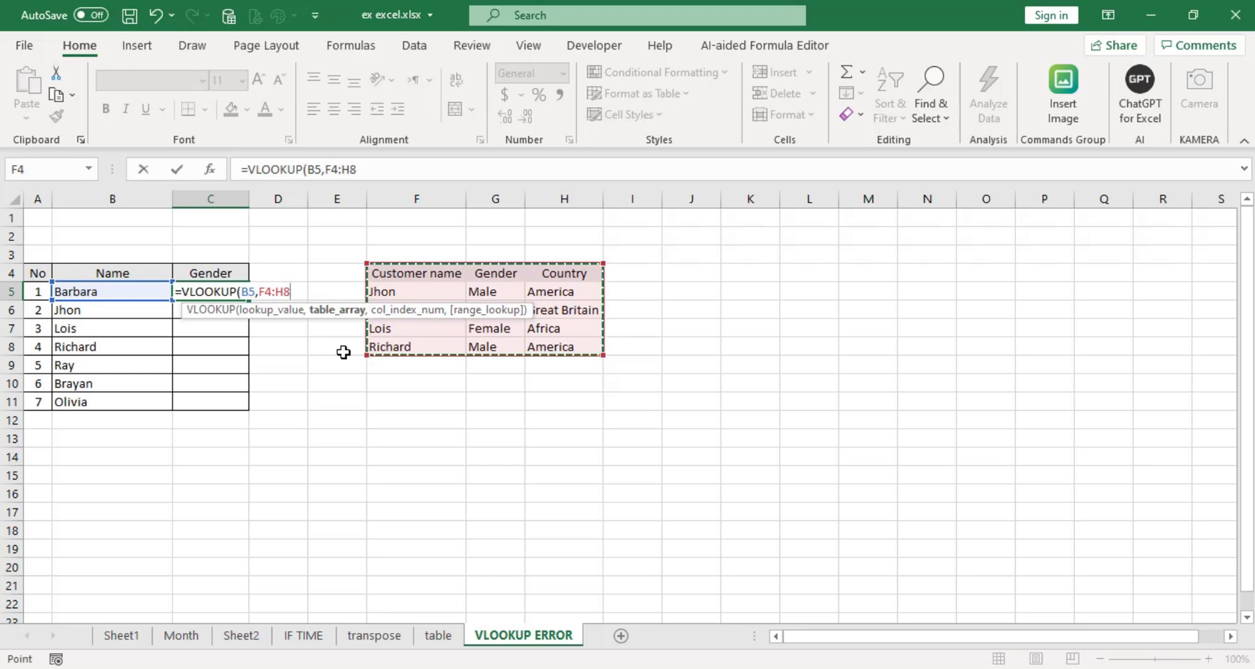
{"action": "key", "text": "F4"}
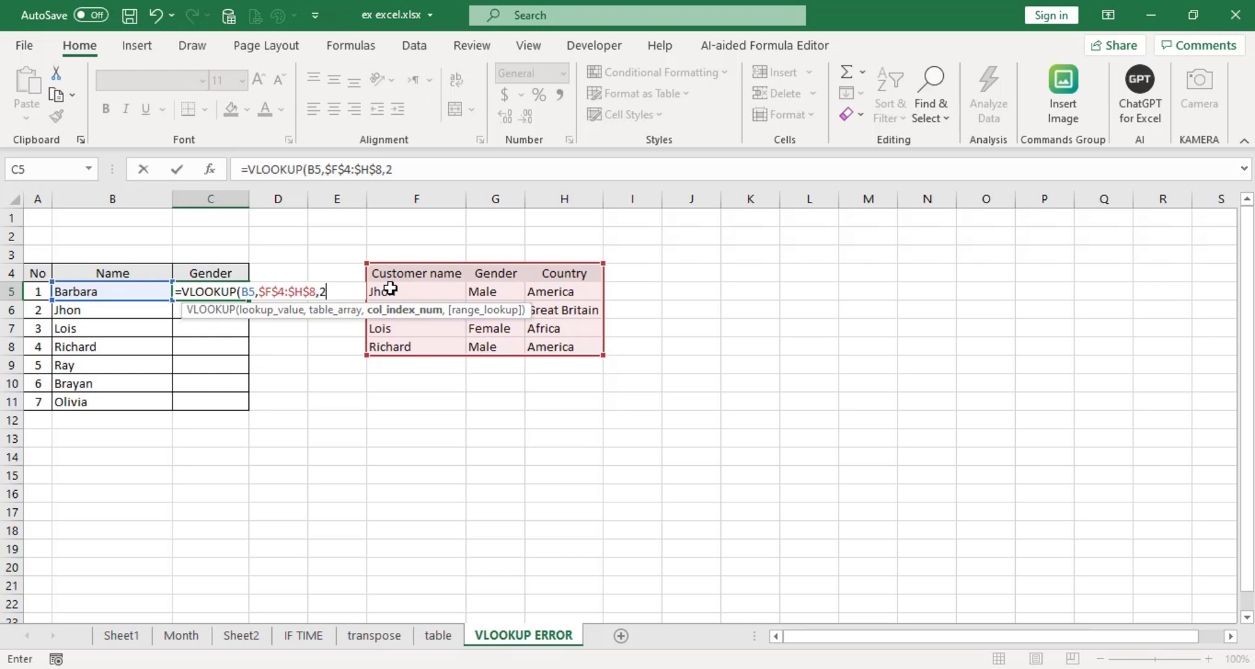
{"action": "type", "text": ","}
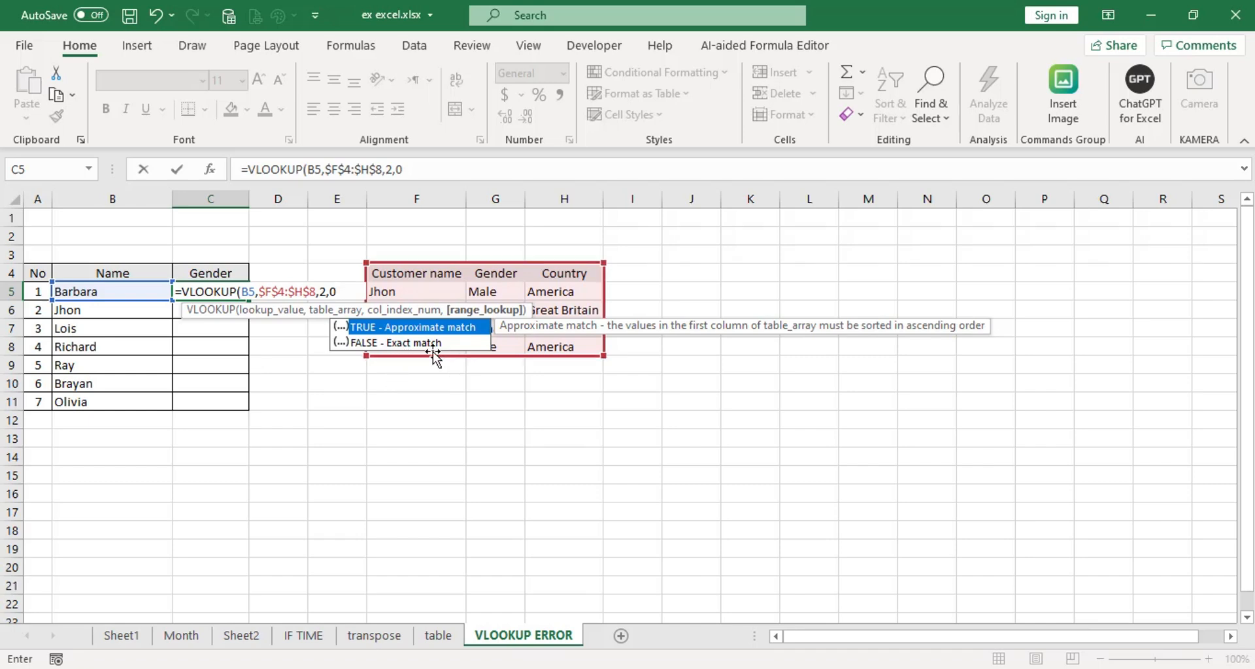
{"action": "type", "text": "0)"}
{"action": "key", "text": "Return"}
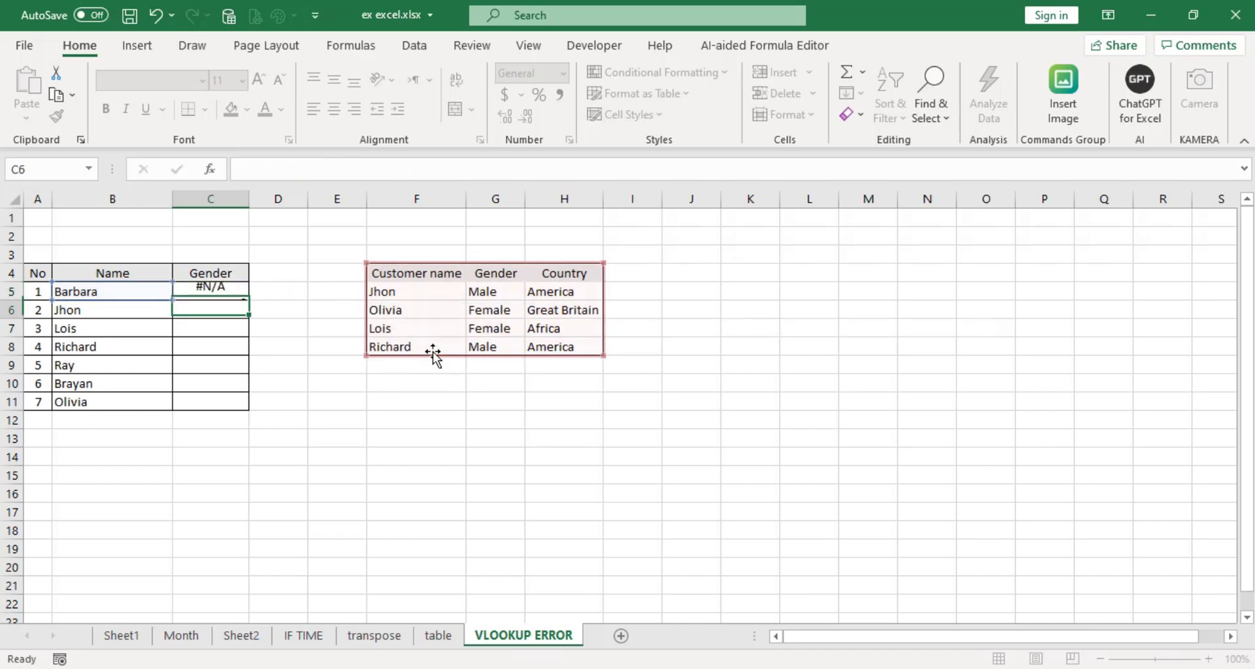
Fill the VLOOKUP formula from C5 down through C11 of the Gender column
{"action": "left_click", "coordinate": [242, 293]}
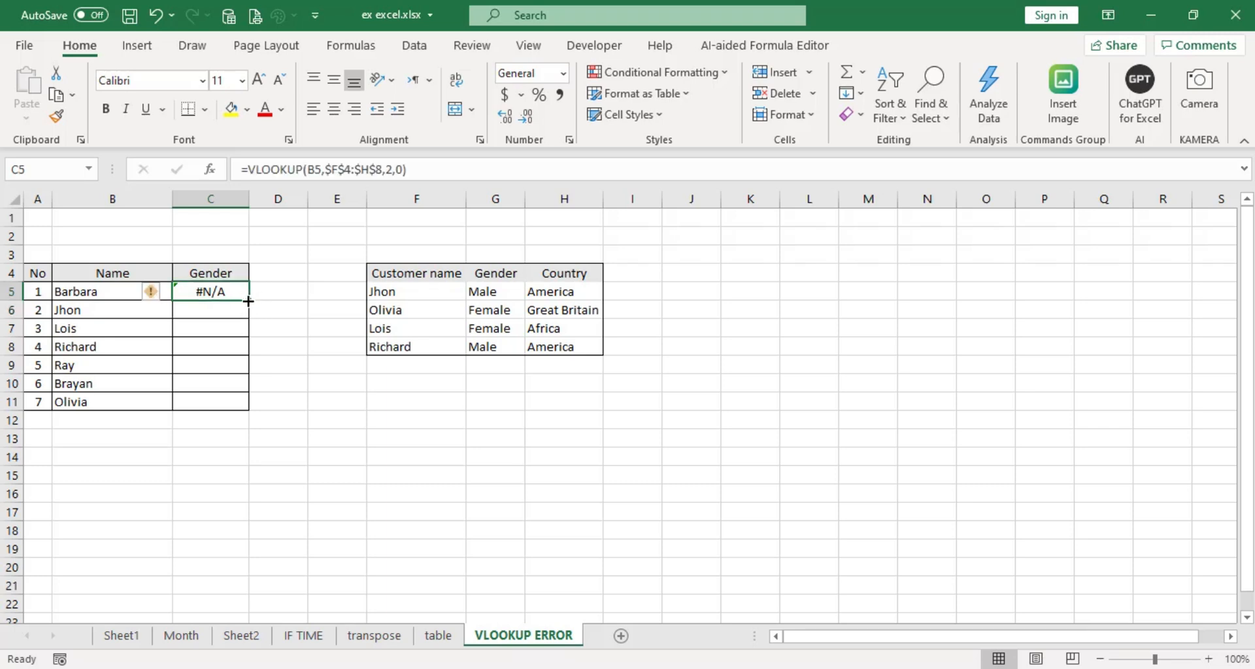
{"action": "left_click_drag", "start_coordinate": [248, 301], "coordinate": [252, 411]}
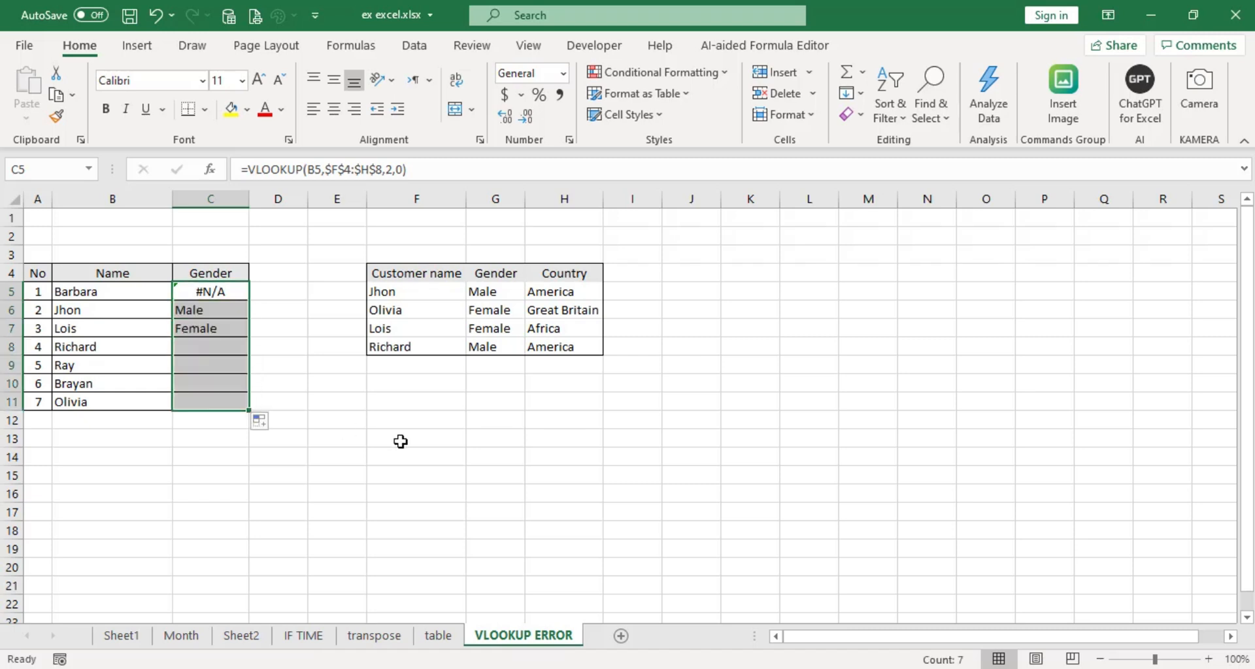
{"action": "left_click", "coordinate": [407, 443]}
Examine the lookup results in C5 and C9 and the names in B5 and B10 against the customer table
{"action": "left_click", "coordinate": [216, 292]}
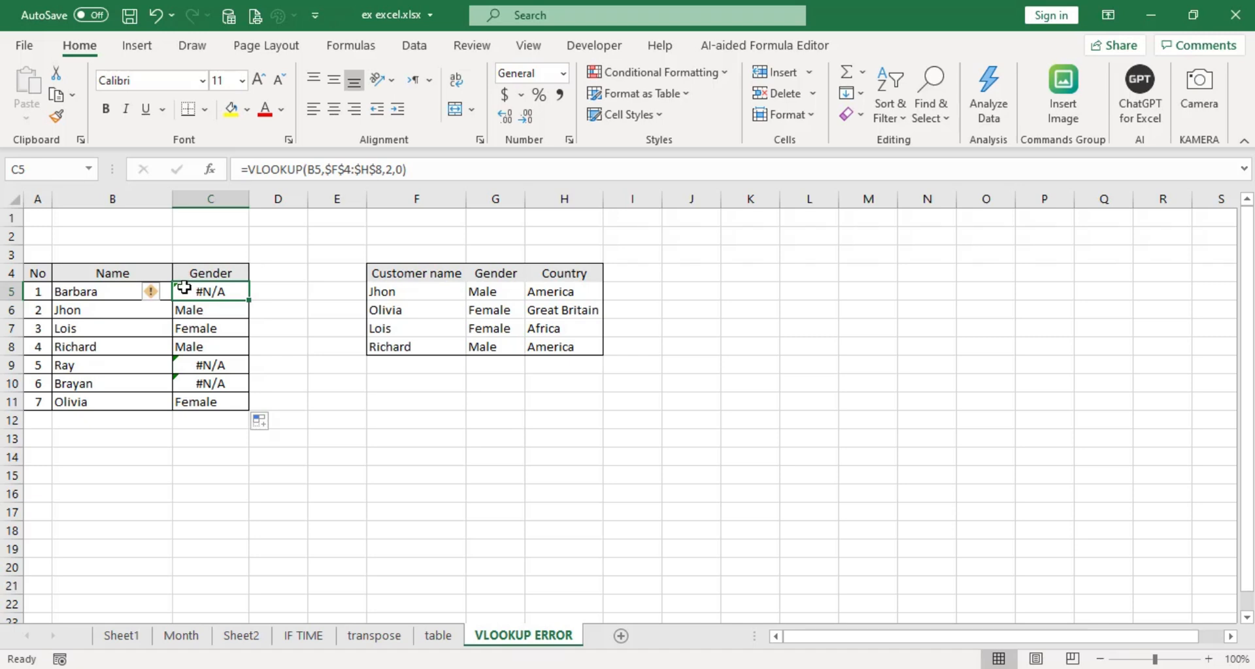
{"action": "left_click", "coordinate": [88, 292]}
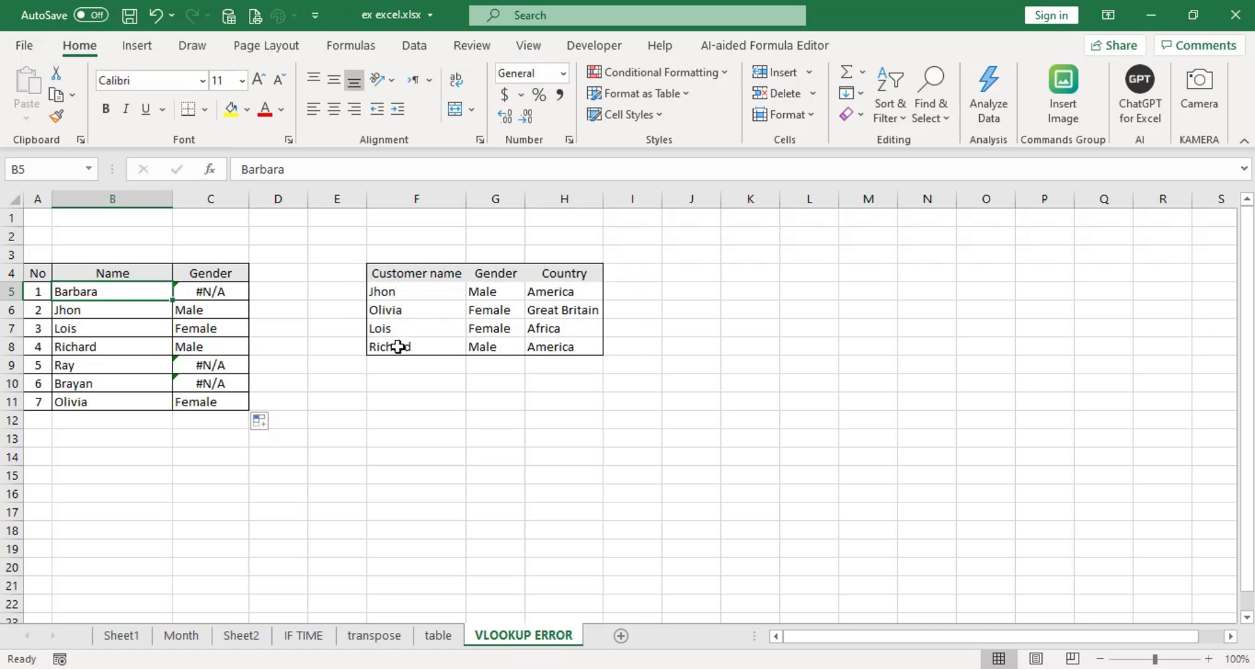
{"action": "left_click", "coordinate": [202, 292]}
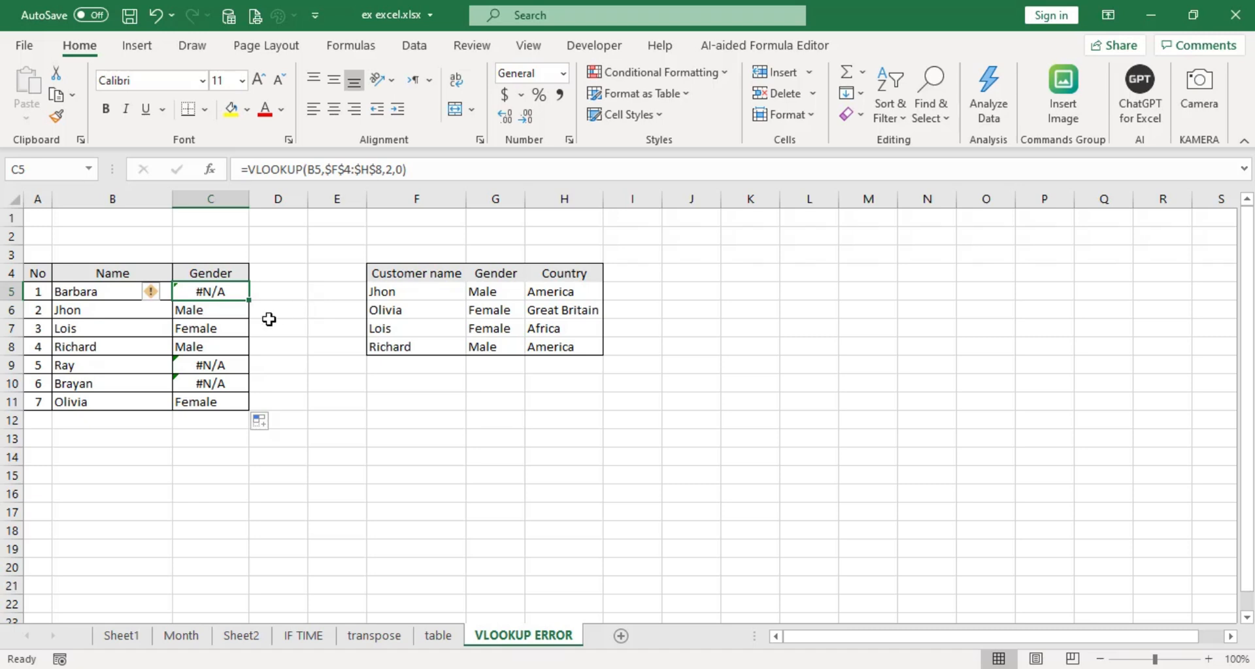
{"action": "left_click", "coordinate": [184, 369]}
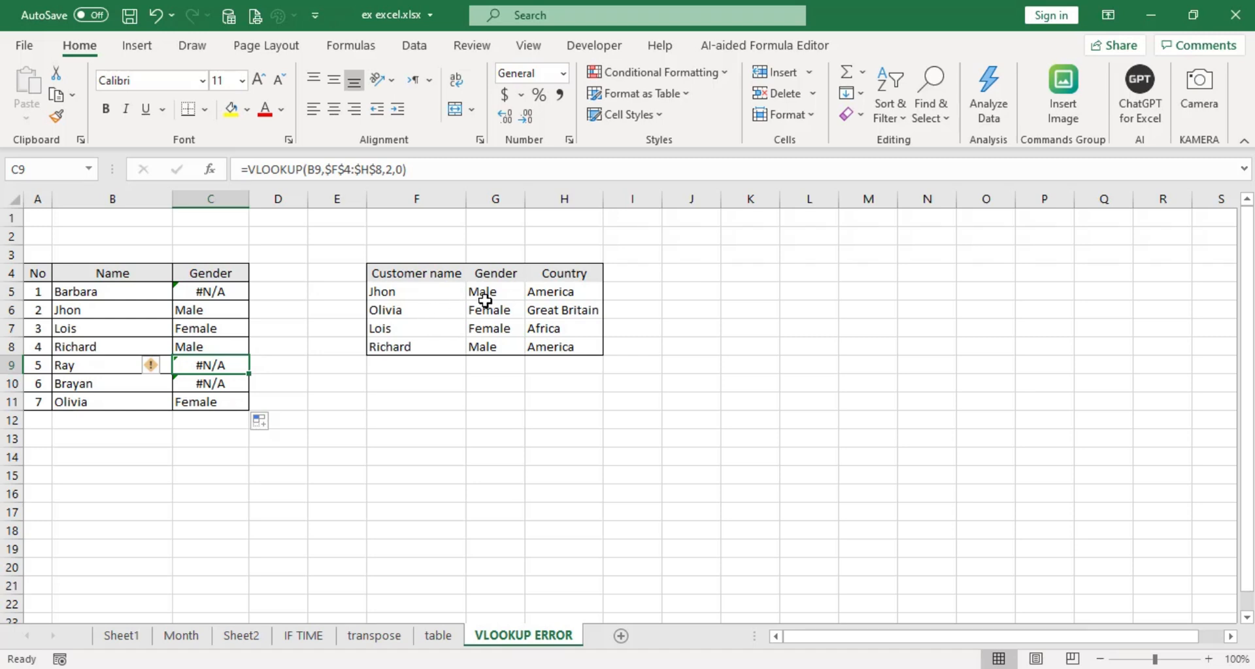
{"action": "left_click", "coordinate": [105, 387]}
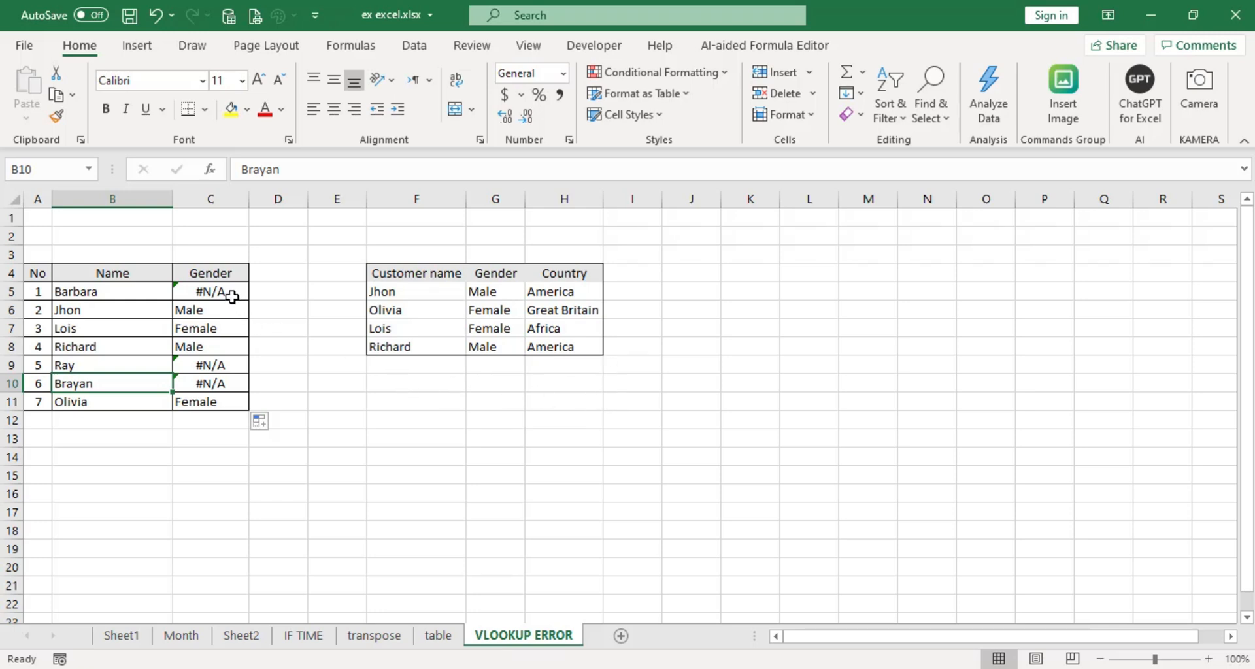
Clear the Gender results in C5:C11 and enter =VLOOKUP(B5,F4:H8,2,0) in C5 with a relative table range
{"action": "left_click_drag", "start_coordinate": [232, 297], "coordinate": [232, 392]}
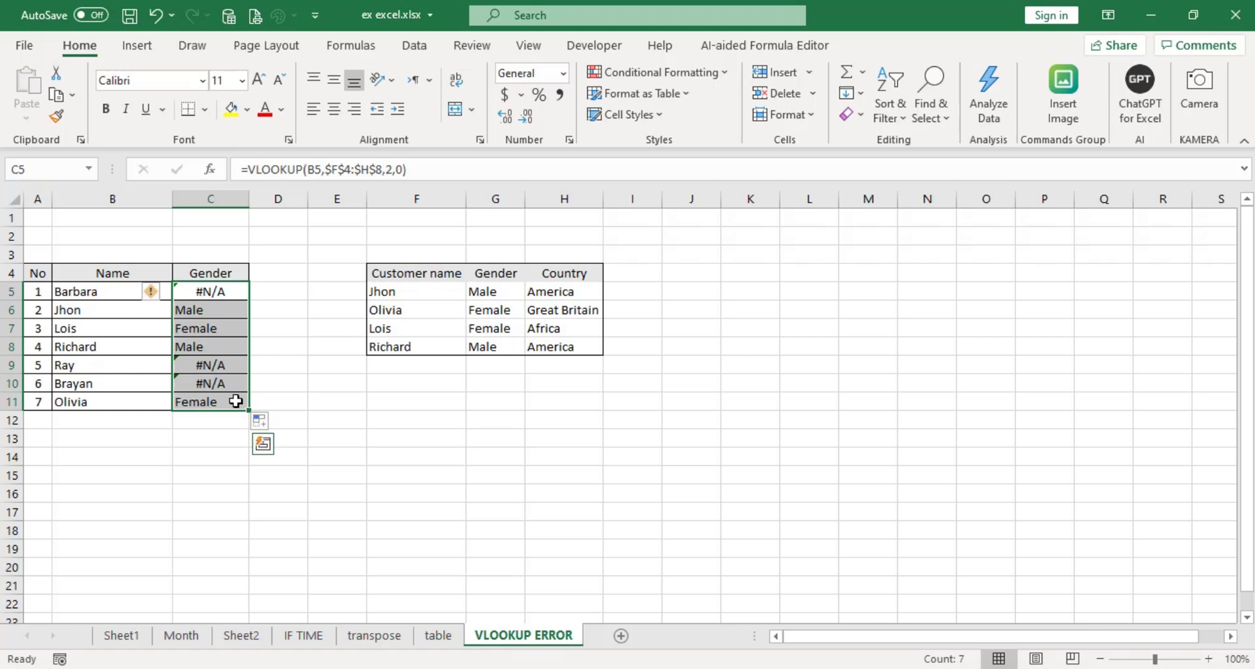
{"action": "key", "text": "Delete"}
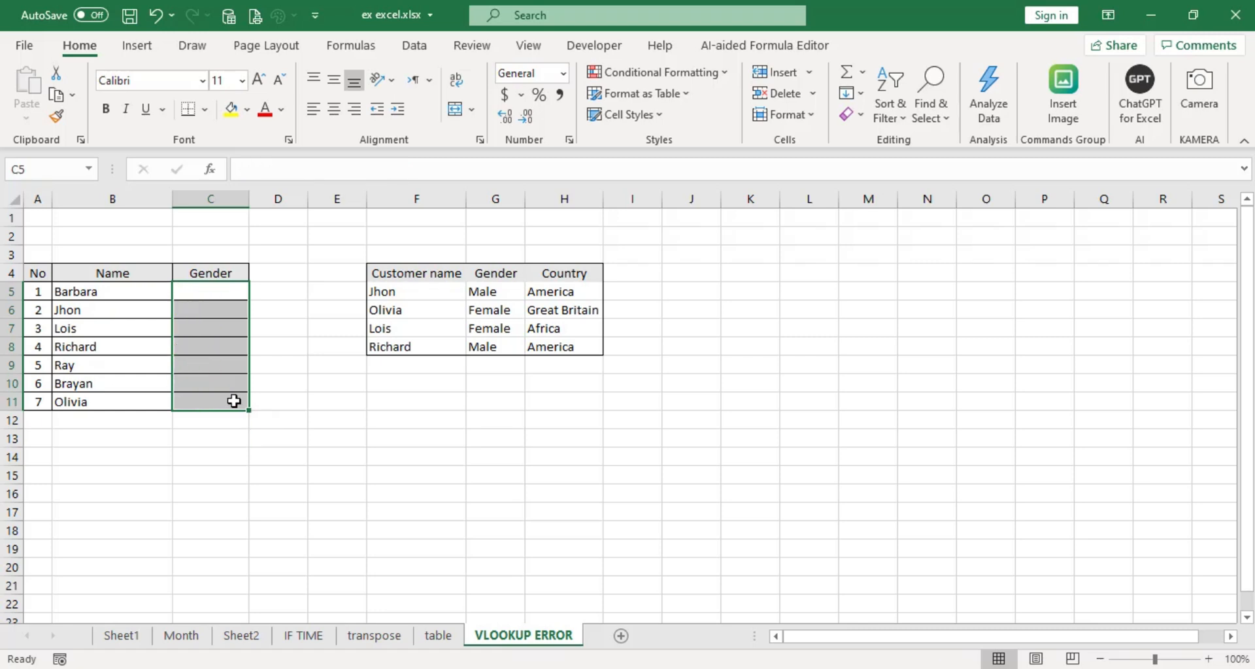
{"action": "left_click", "coordinate": [224, 296]}
{"action": "type", "text": "=vloo"}
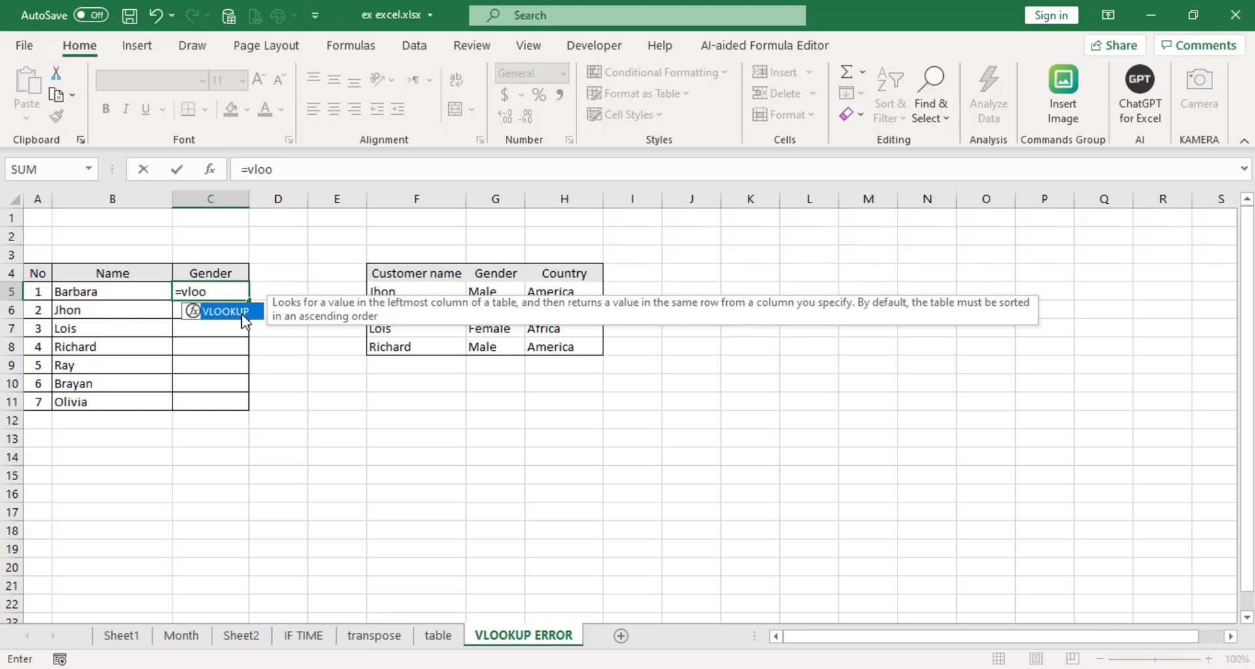
{"action": "double_click", "coordinate": [234, 319]}
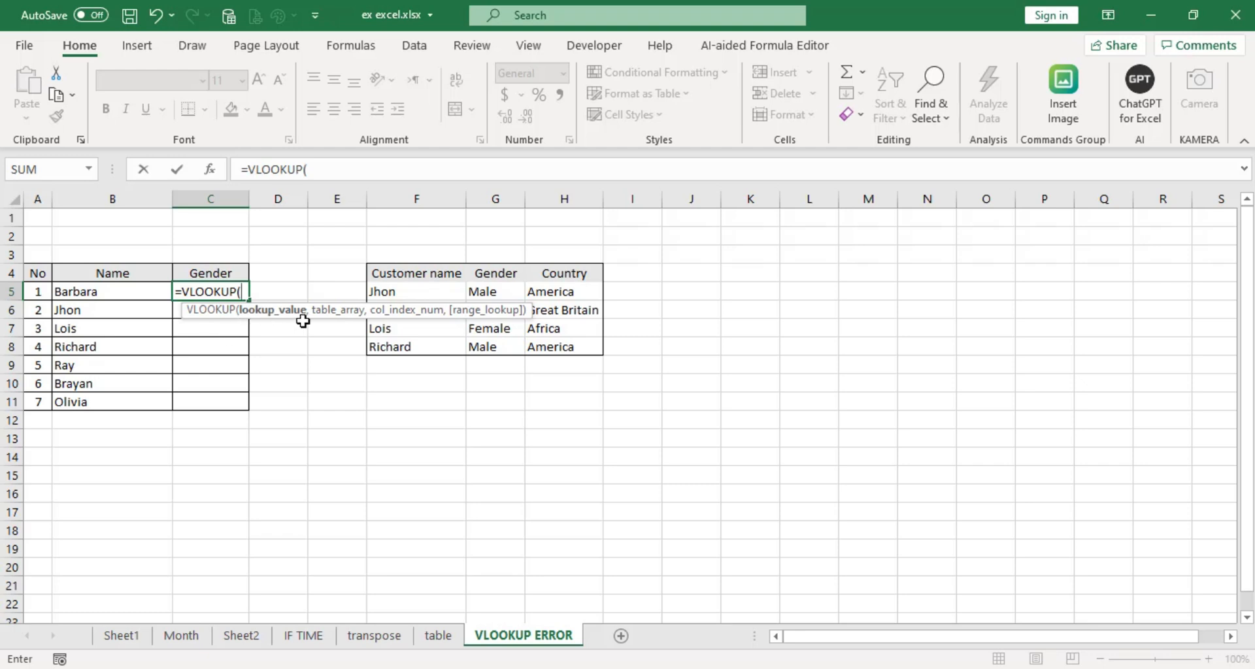
{"action": "left_click", "coordinate": [90, 292]}
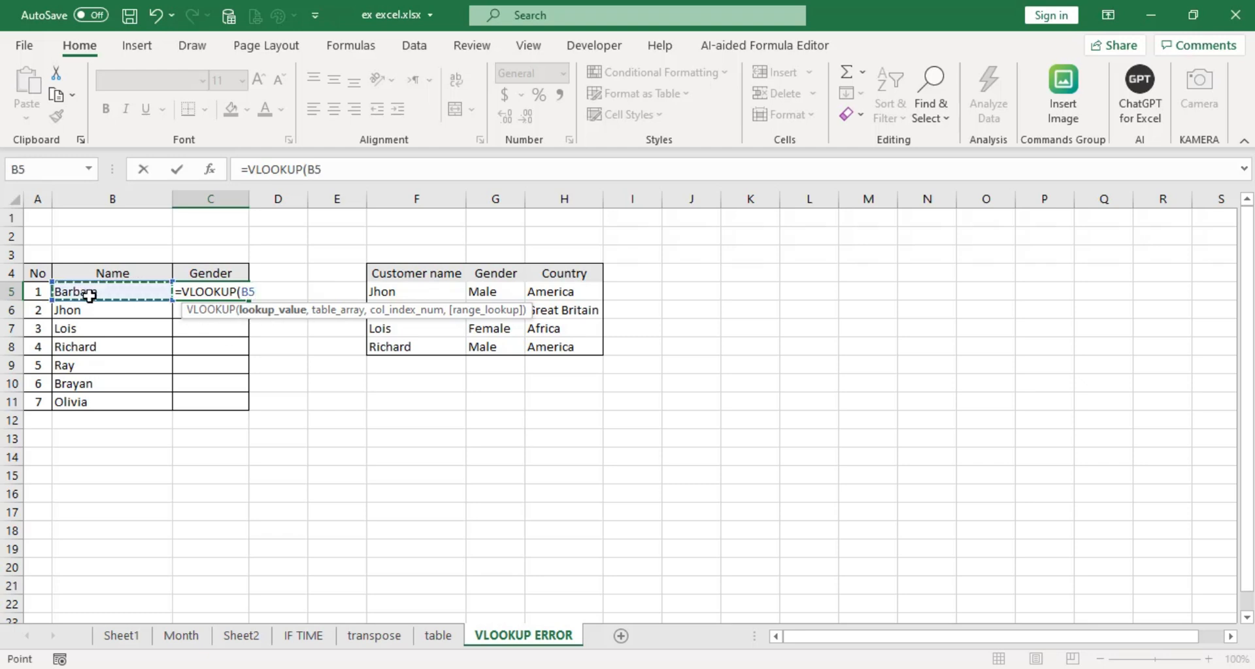
{"action": "type", "text": ","}
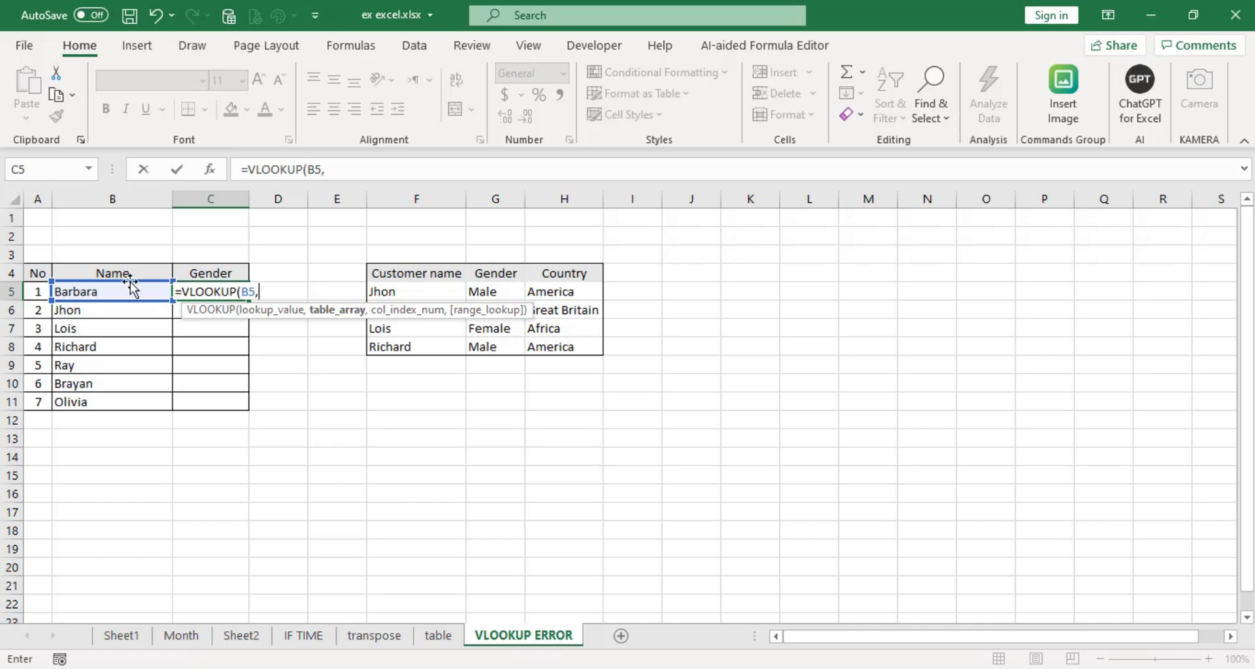
{"action": "left_click_drag", "start_coordinate": [386, 267], "coordinate": [597, 356]}
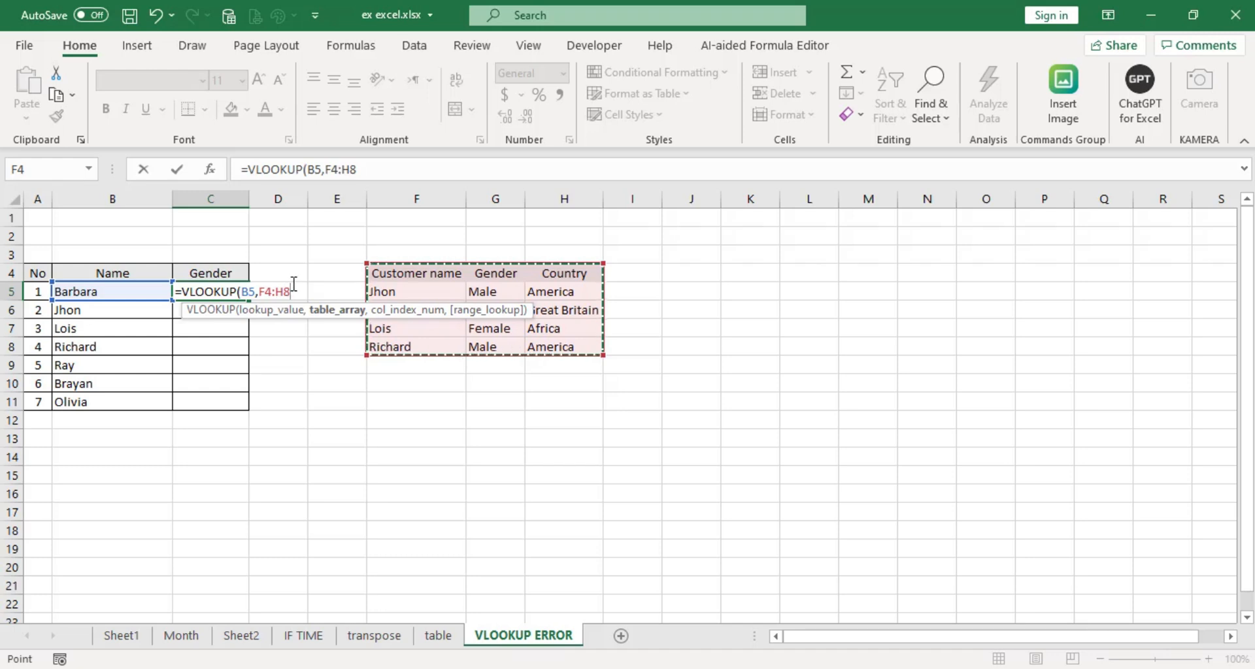
{"action": "type", "text": ","}
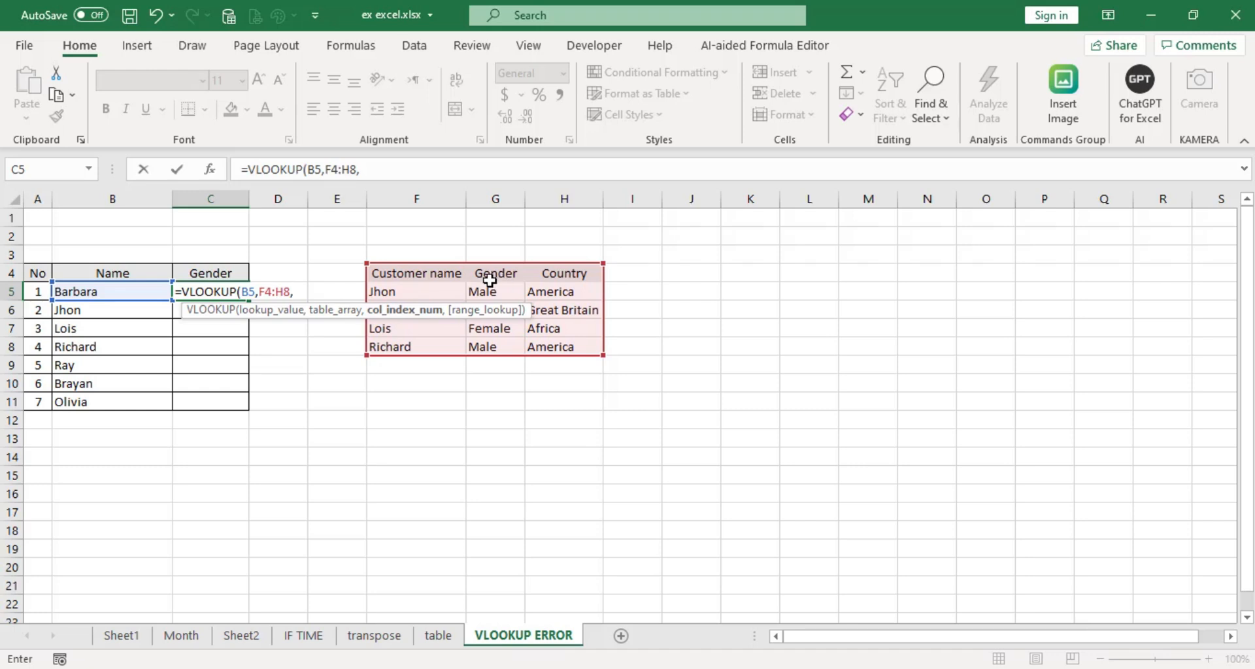
{"action": "type", "text": "2,"}
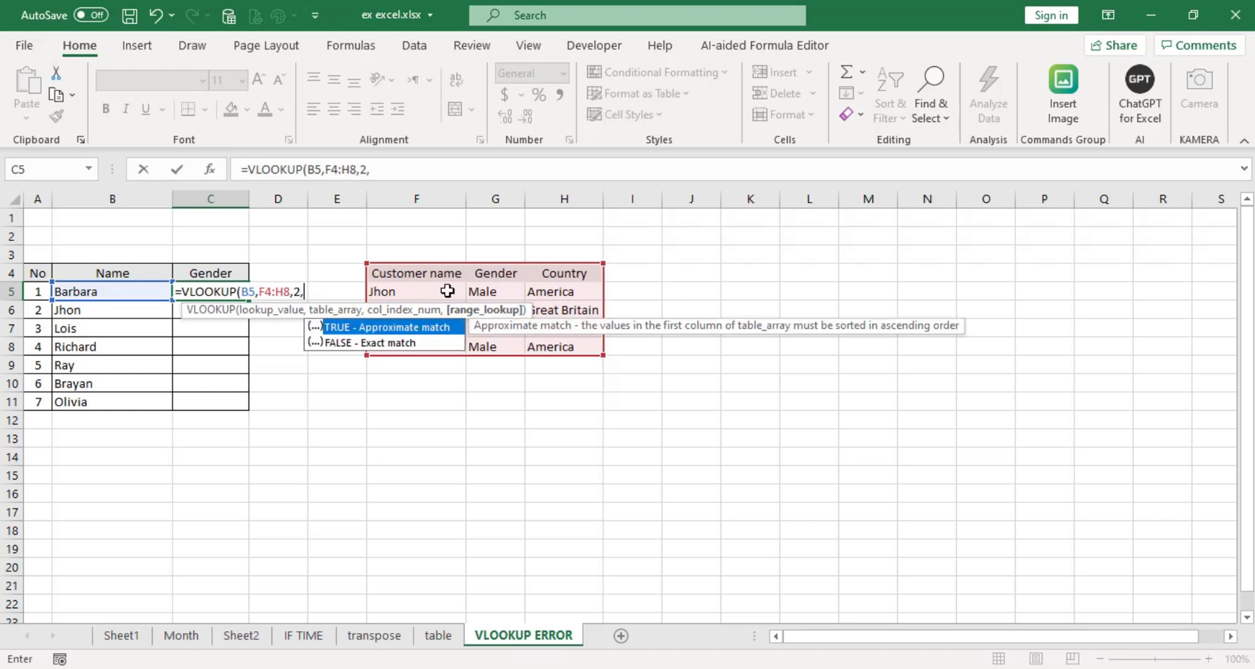
{"action": "type", "text": "0)"}
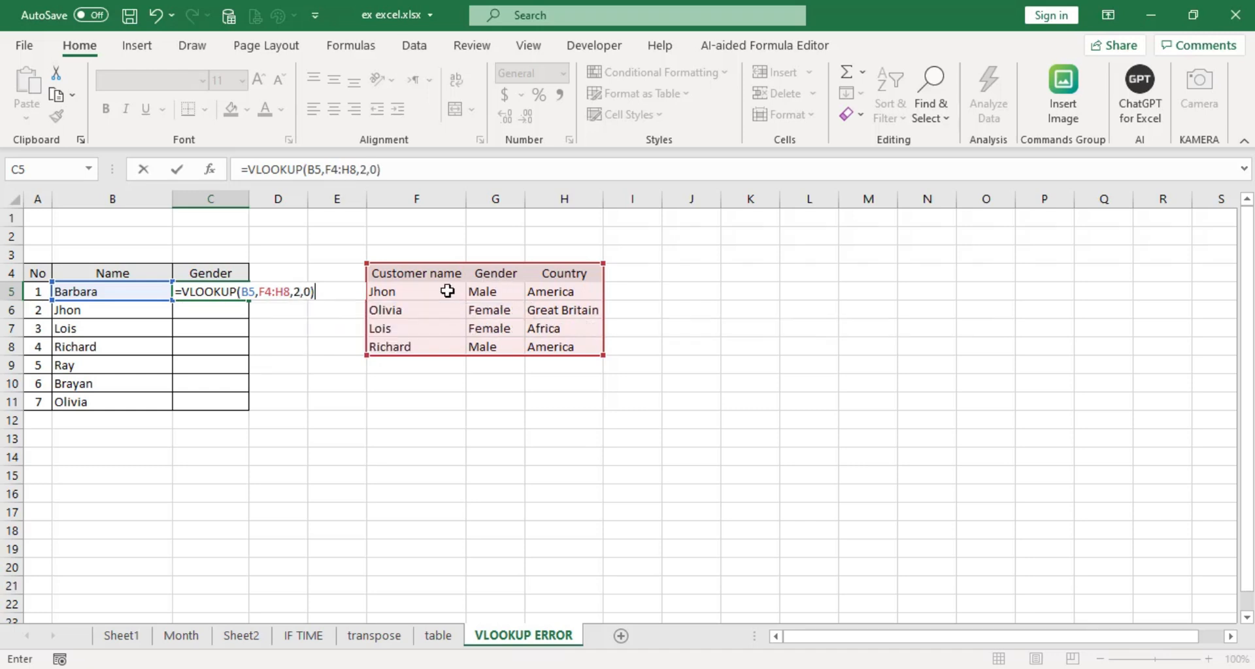
{"action": "key", "text": "Return"}
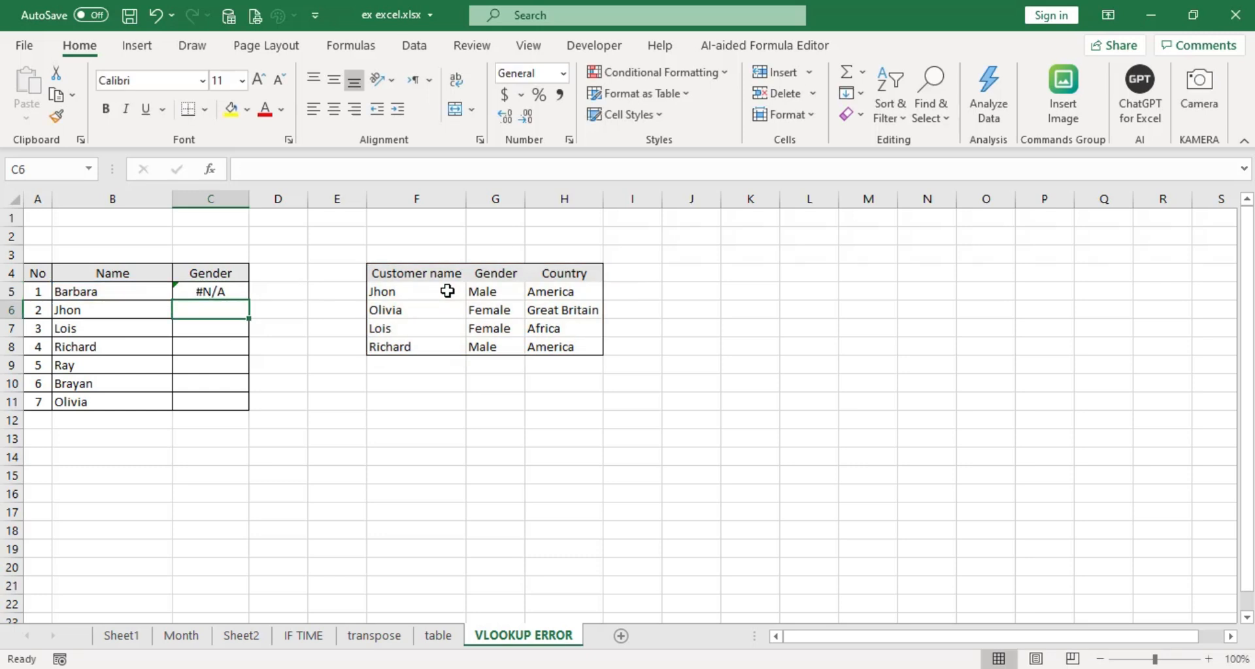
Copy the relative-range VLOOKUP formula from C5 down to C11
{"action": "left_click", "coordinate": [245, 293]}
{"action": "left_click_drag", "start_coordinate": [251, 301], "coordinate": [246, 406]}
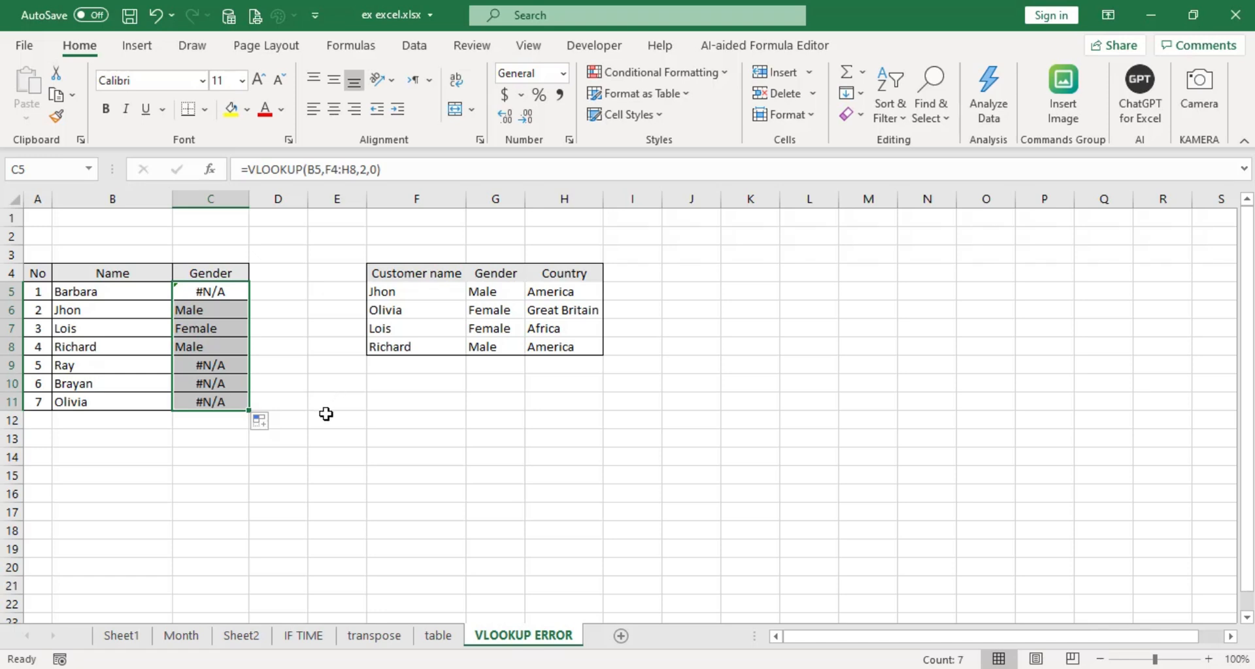
{"action": "left_click", "coordinate": [326, 417]}
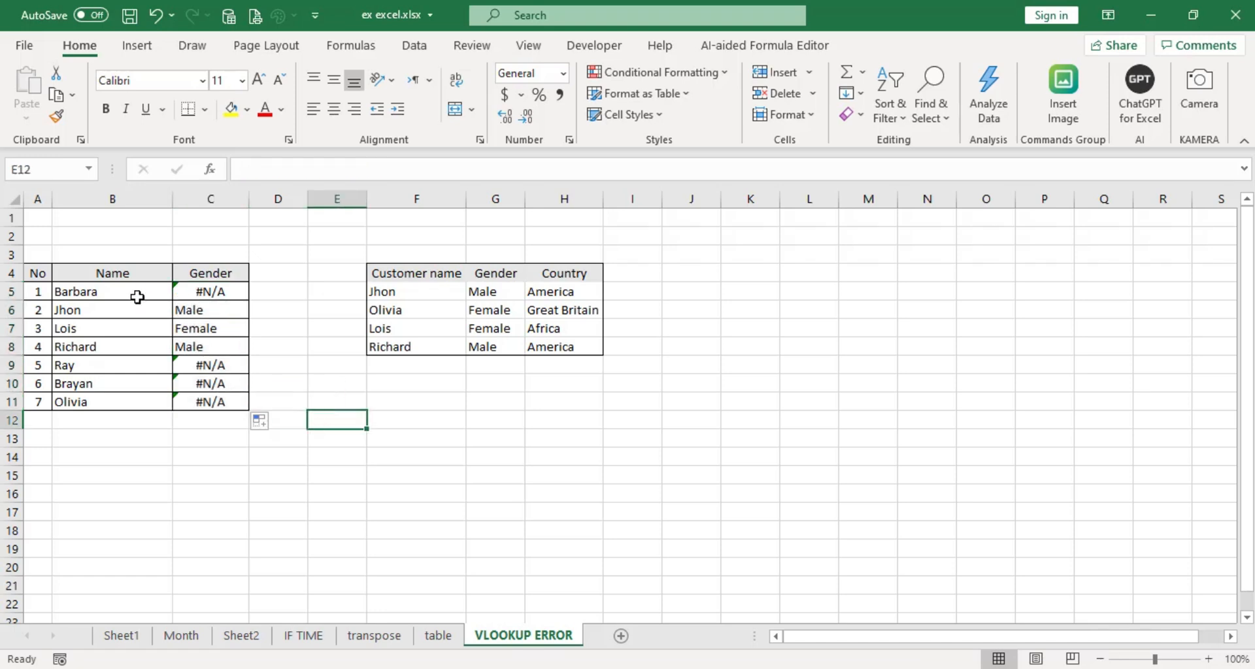
Compare the table ranges in the C5 and C11 formulas and check the name in B11
{"action": "left_click", "coordinate": [196, 292]}
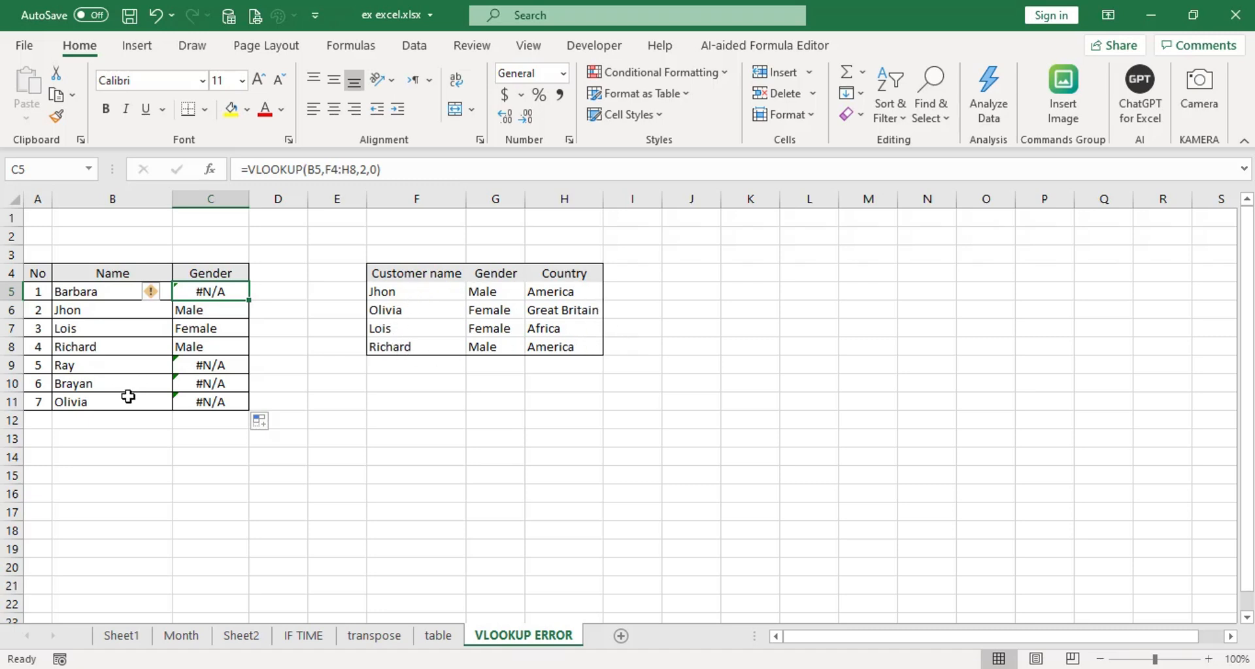
{"action": "left_click", "coordinate": [90, 403]}
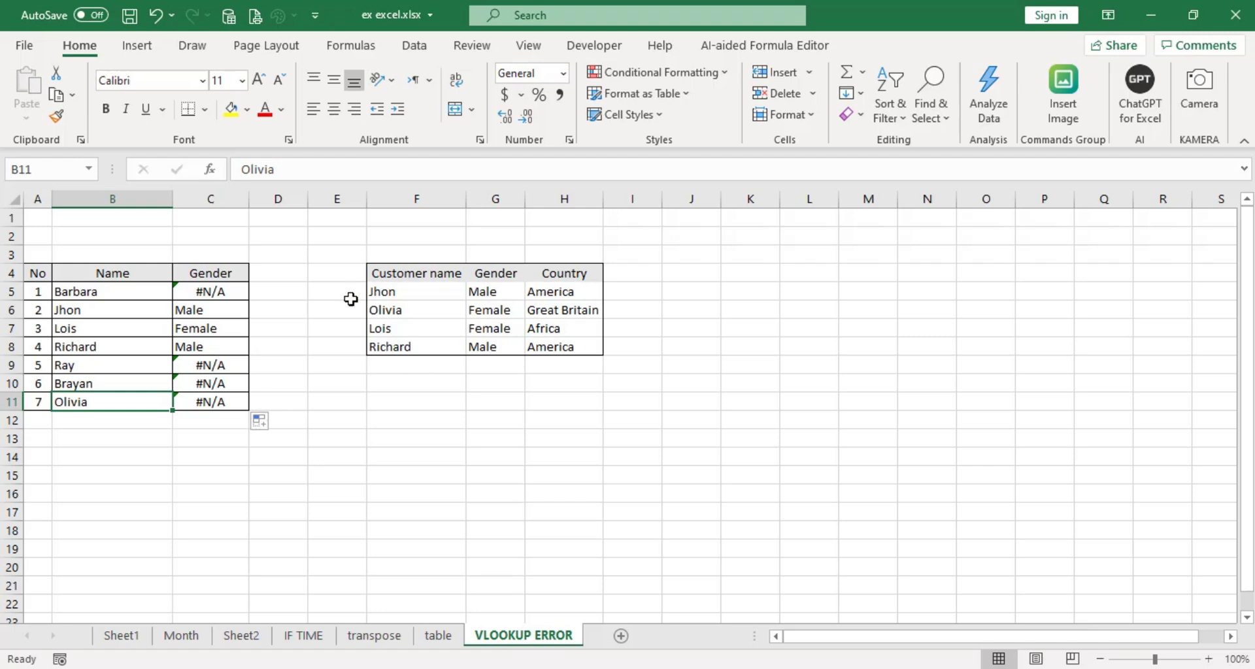
{"action": "left_click", "coordinate": [219, 400]}
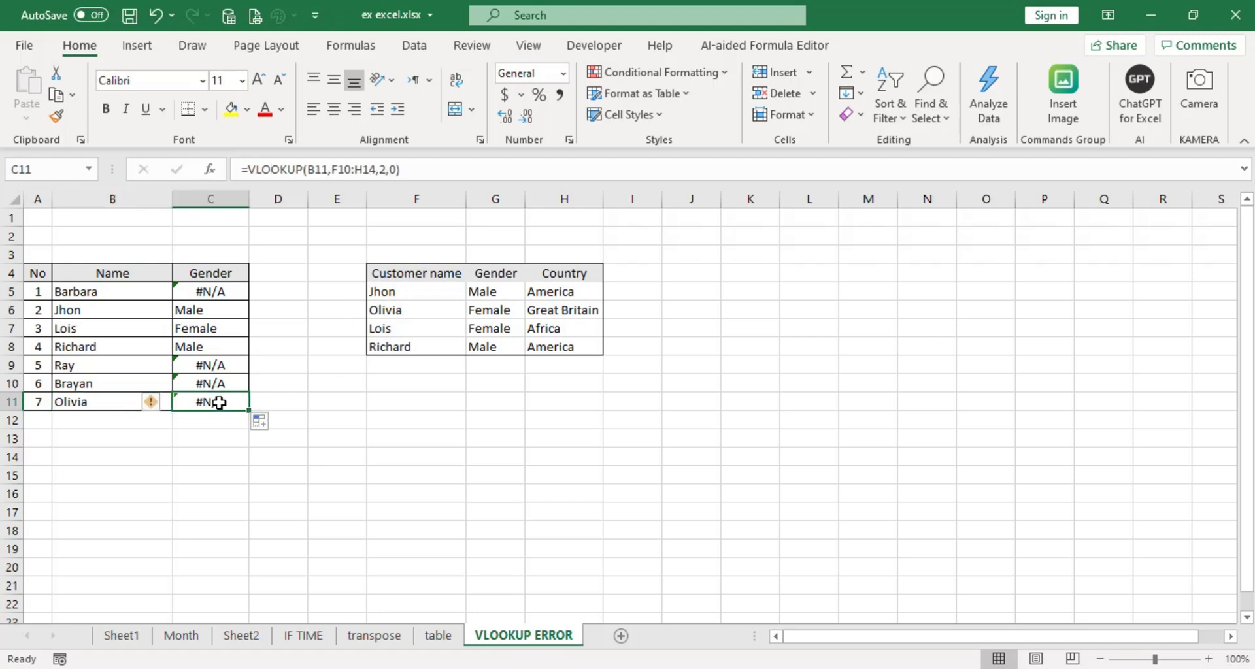
Examine the table range argument in the C5 VLOOKUP formula without changing it
{"action": "left_click", "coordinate": [238, 291]}
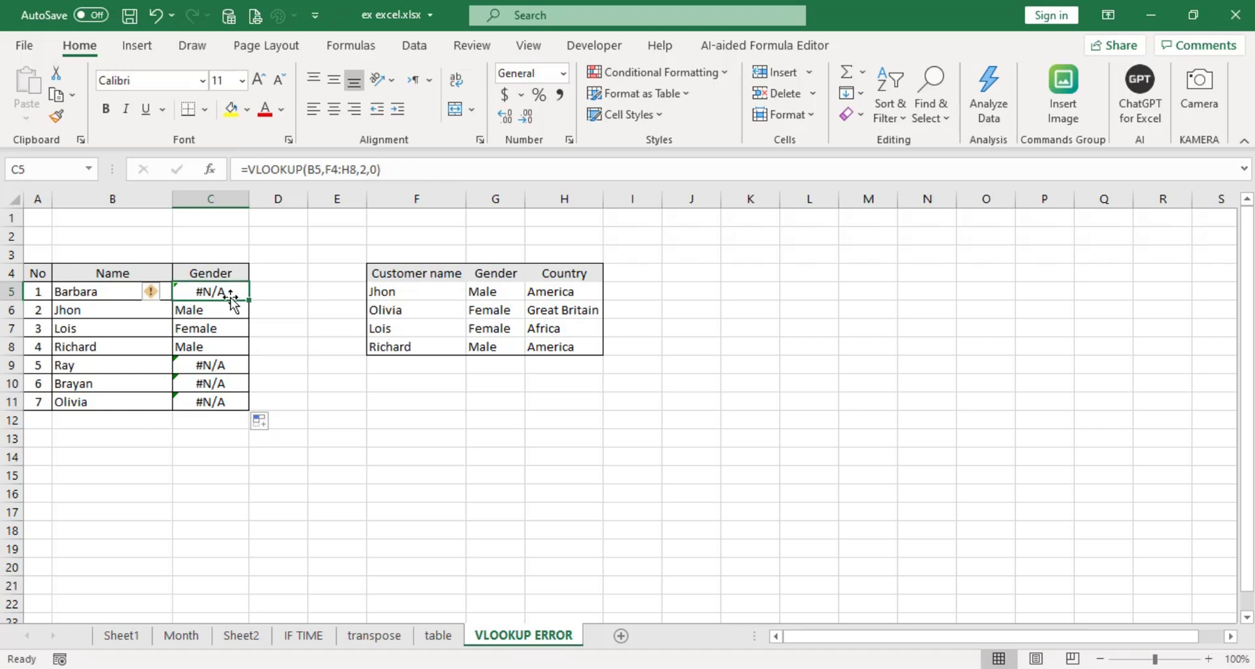
{"action": "double_click", "coordinate": [238, 290]}
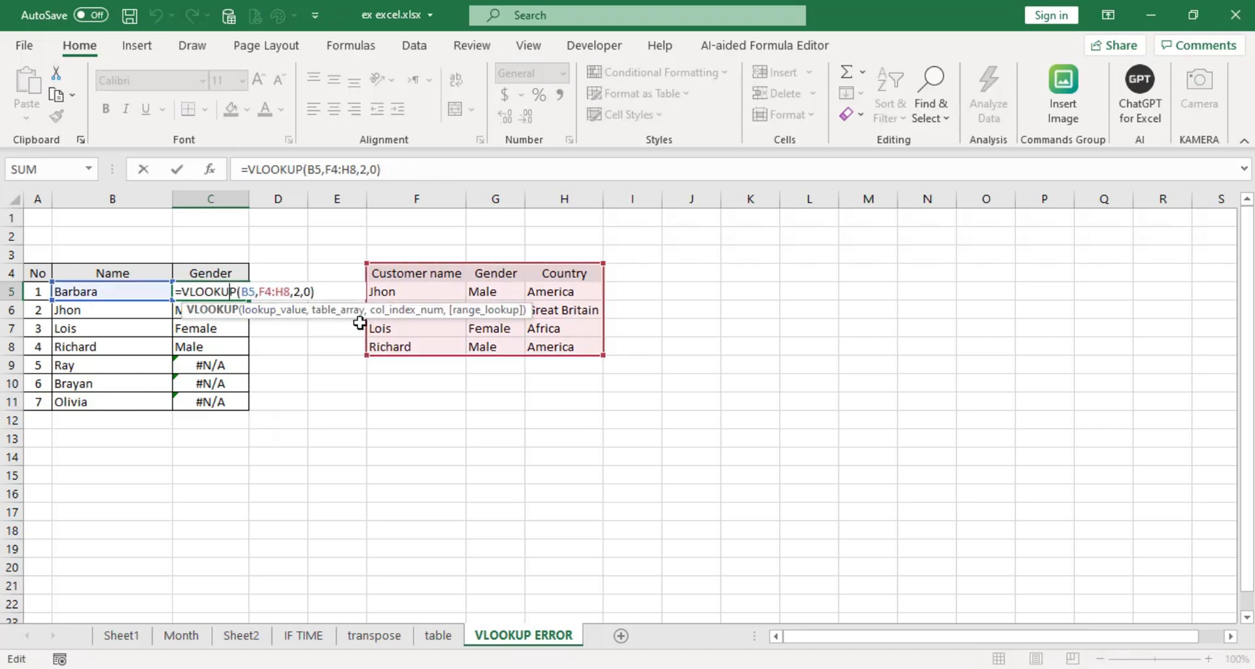
{"action": "key", "text": "Right"}
{"action": "key", "text": "Right"}
{"action": "key", "text": "Right"}
{"action": "key", "text": "Right"}
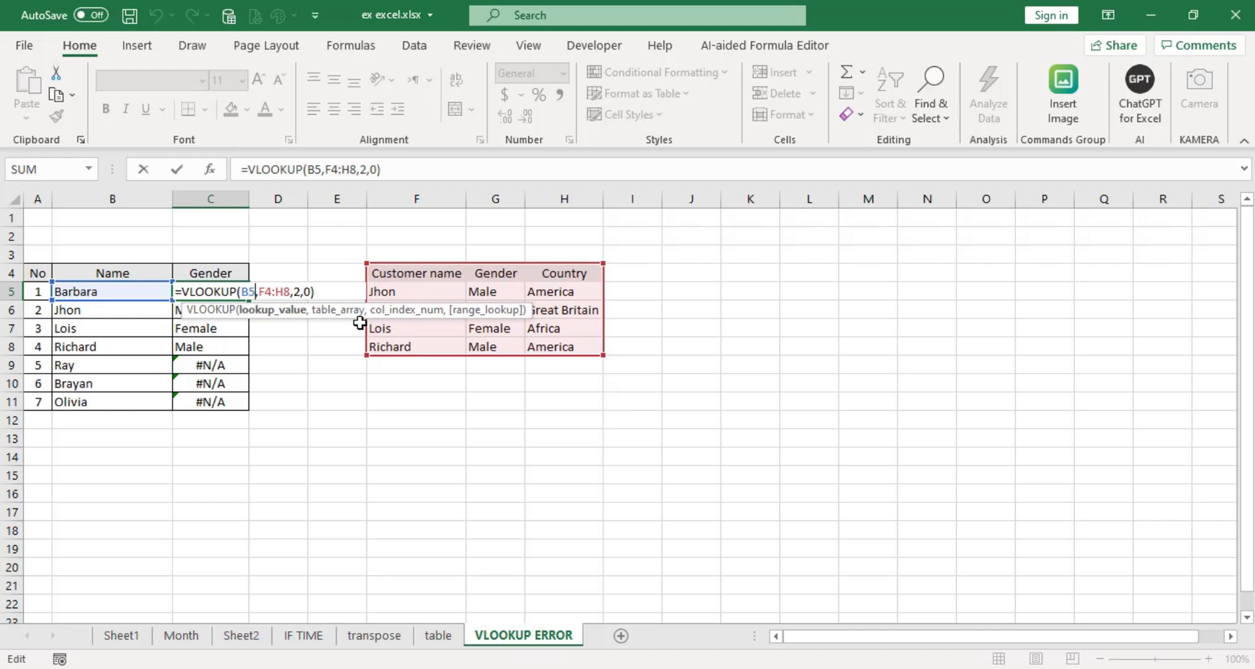
{"action": "key", "text": "shift+Right"}
{"action": "key", "text": "shift+Right"}
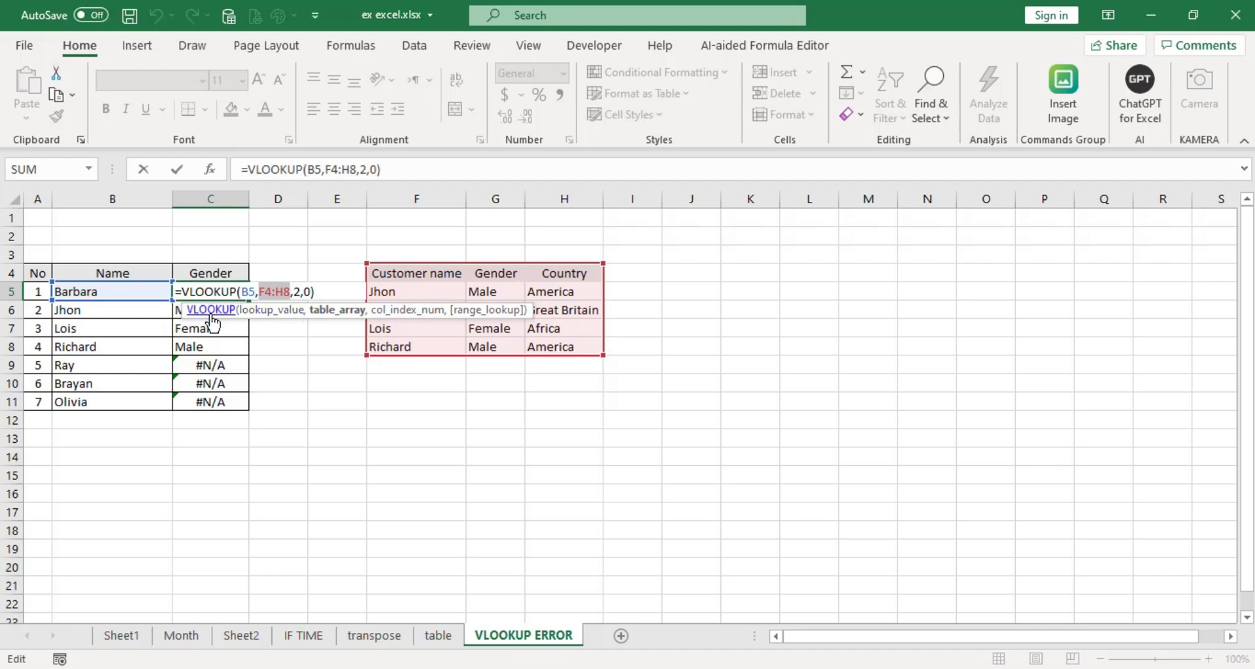
{"action": "key", "text": "Escape"}
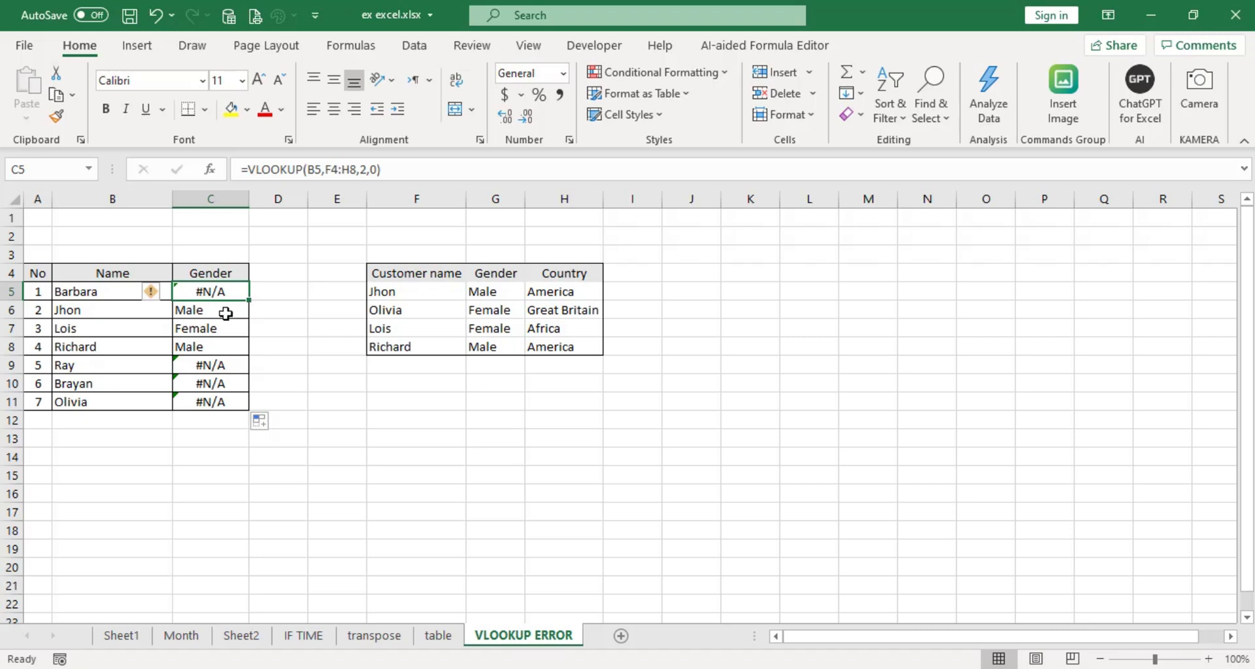
Compare the table ranges in the C5, C6 and C7 formulas to see how they shift from row to row
{"action": "left_click", "coordinate": [215, 311]}
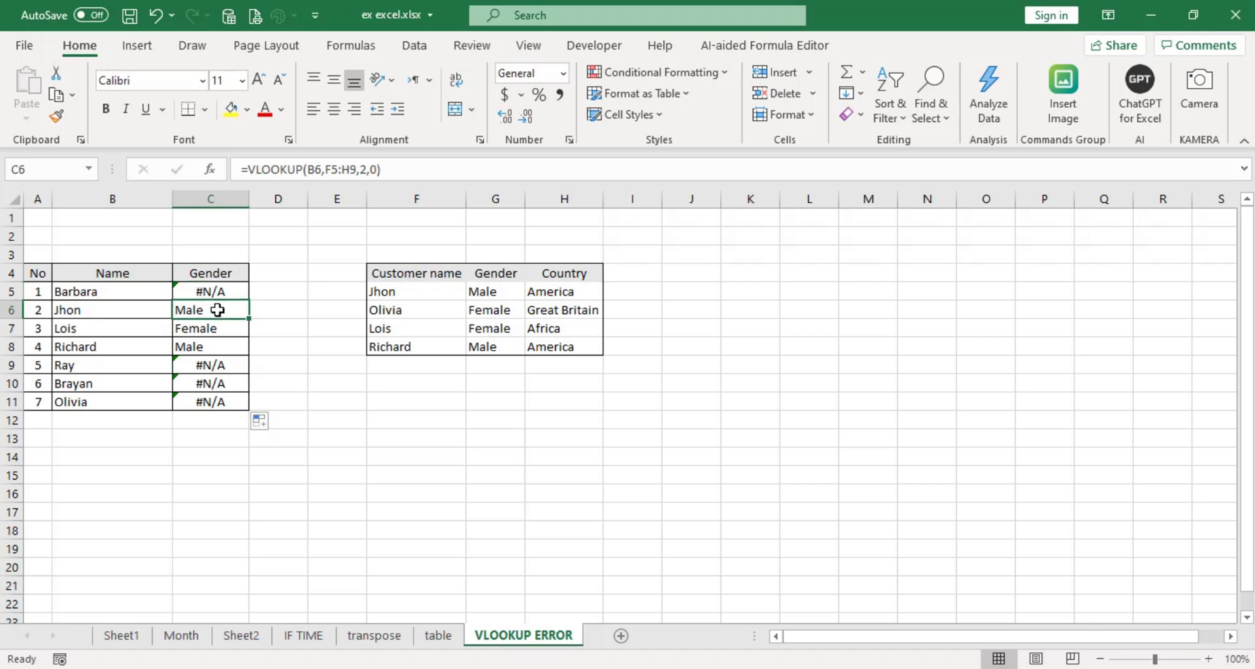
{"action": "double_click", "coordinate": [217, 310]}
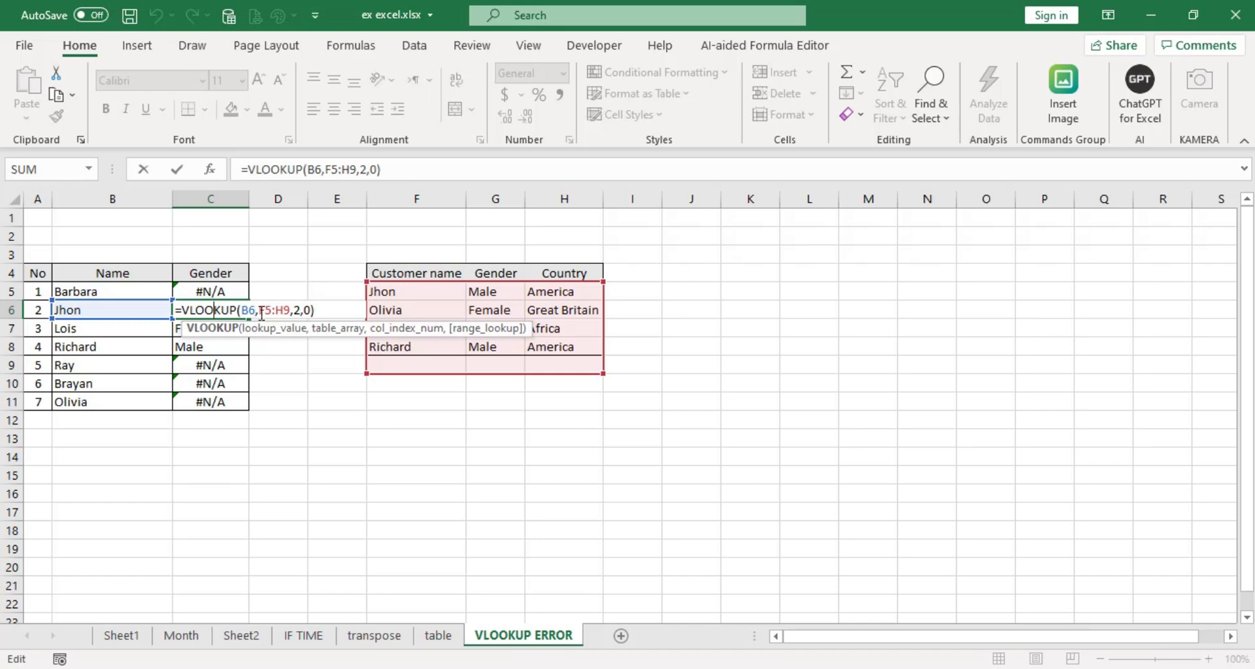
{"action": "left_click_drag", "start_coordinate": [260, 312], "coordinate": [290, 309]}
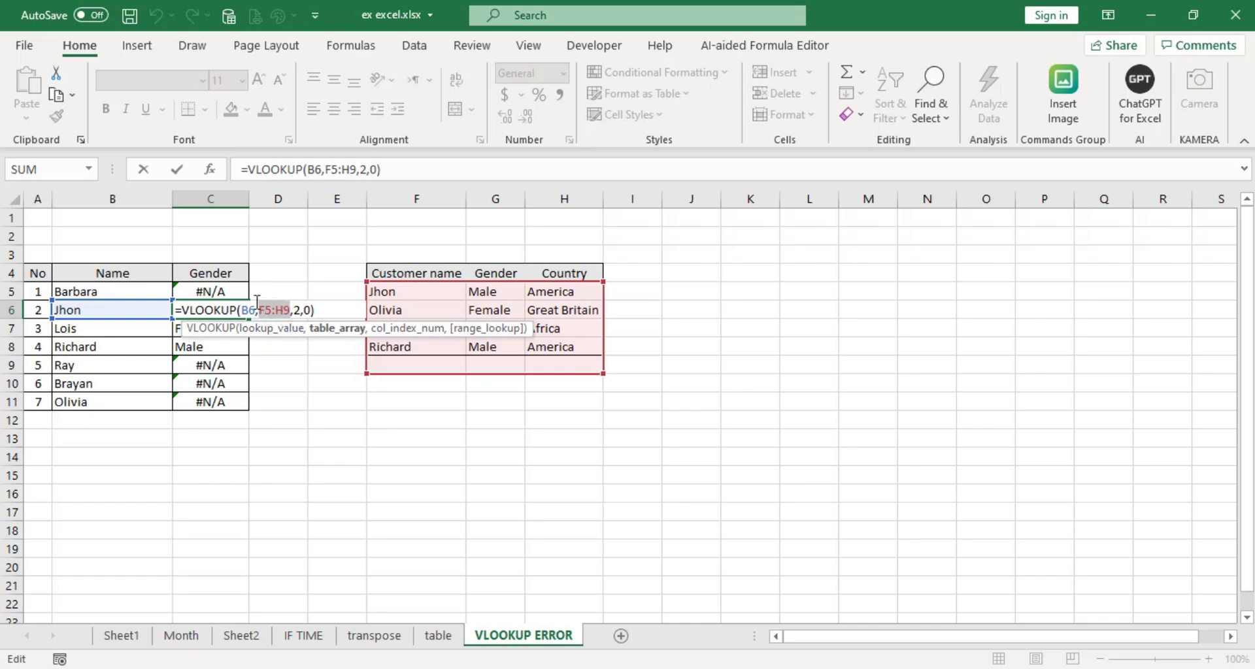
{"action": "key", "text": "Return"}
{"action": "left_click", "coordinate": [208, 288]}
{"action": "double_click", "coordinate": [209, 291]}
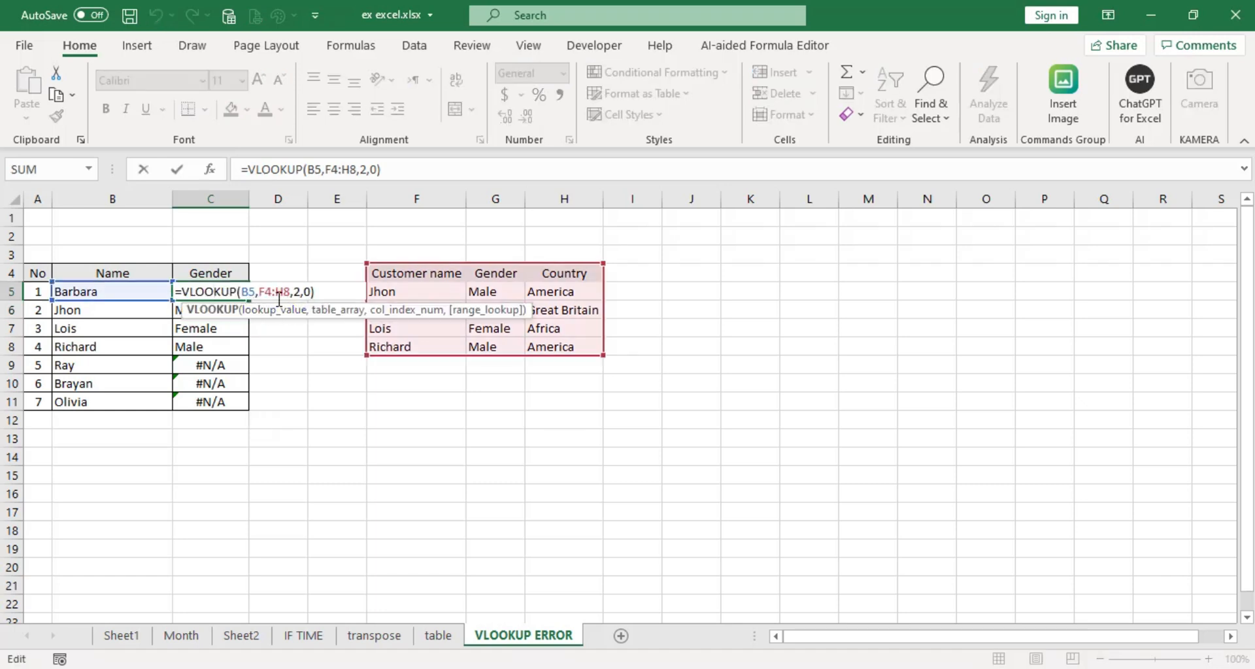
{"action": "key", "text": "Escape"}
{"action": "double_click", "coordinate": [228, 309]}
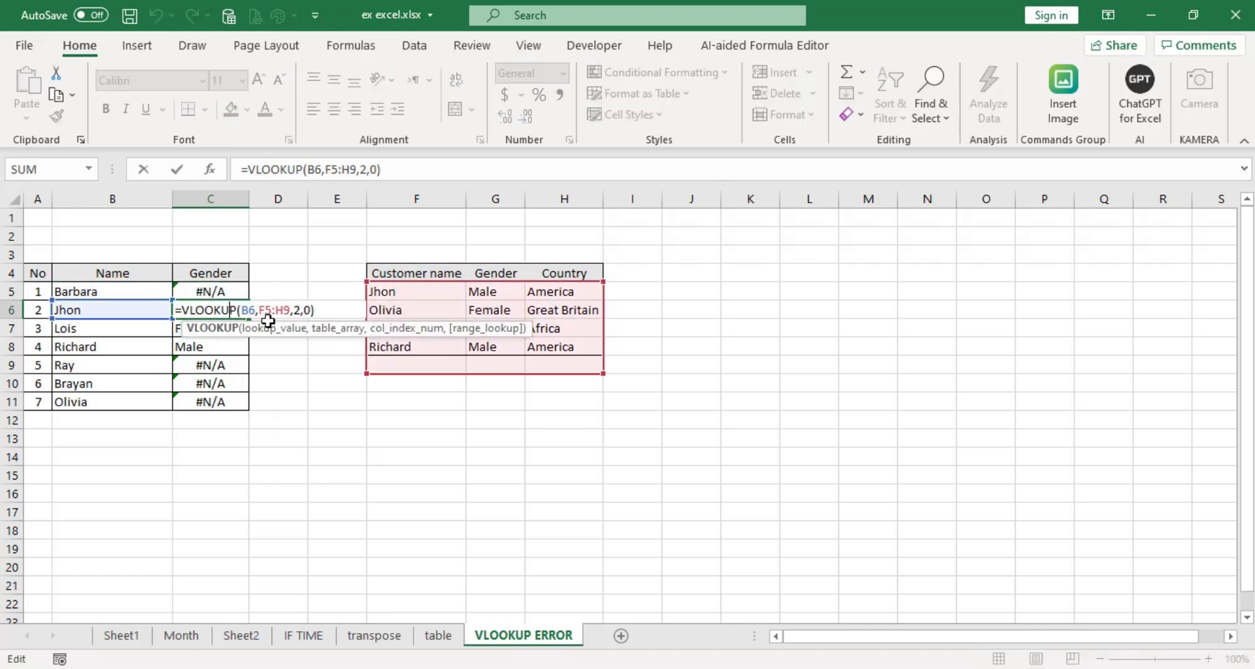
{"action": "key", "text": "Return"}
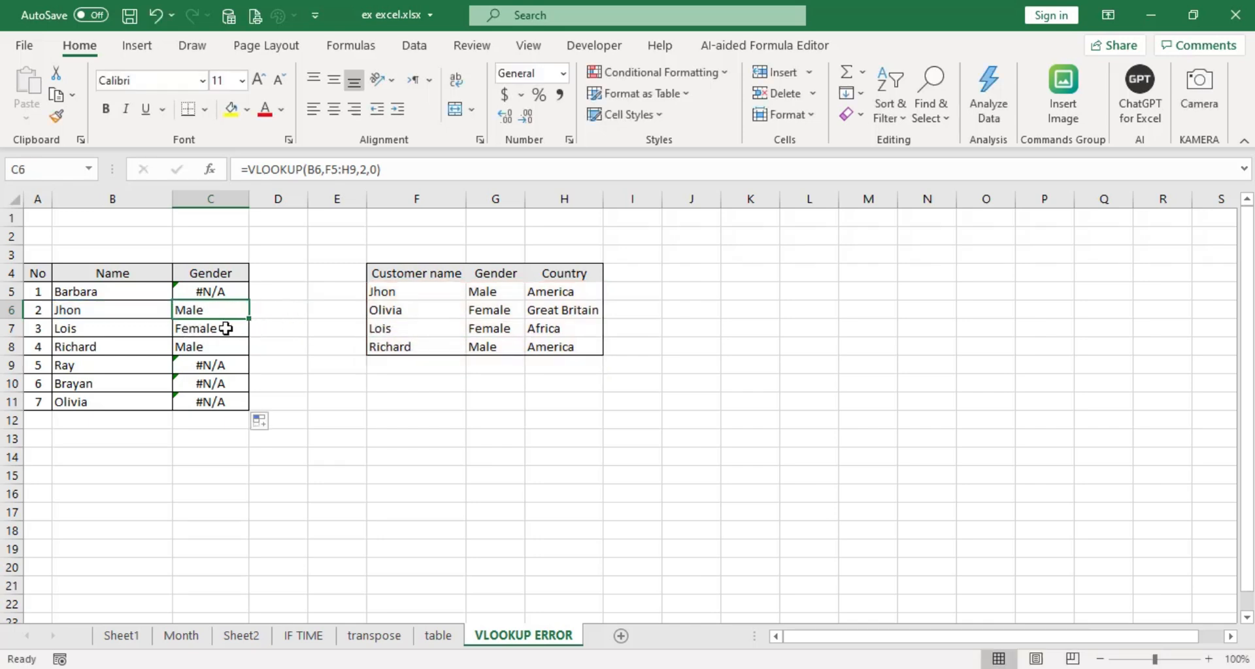
{"action": "double_click", "coordinate": [230, 327]}
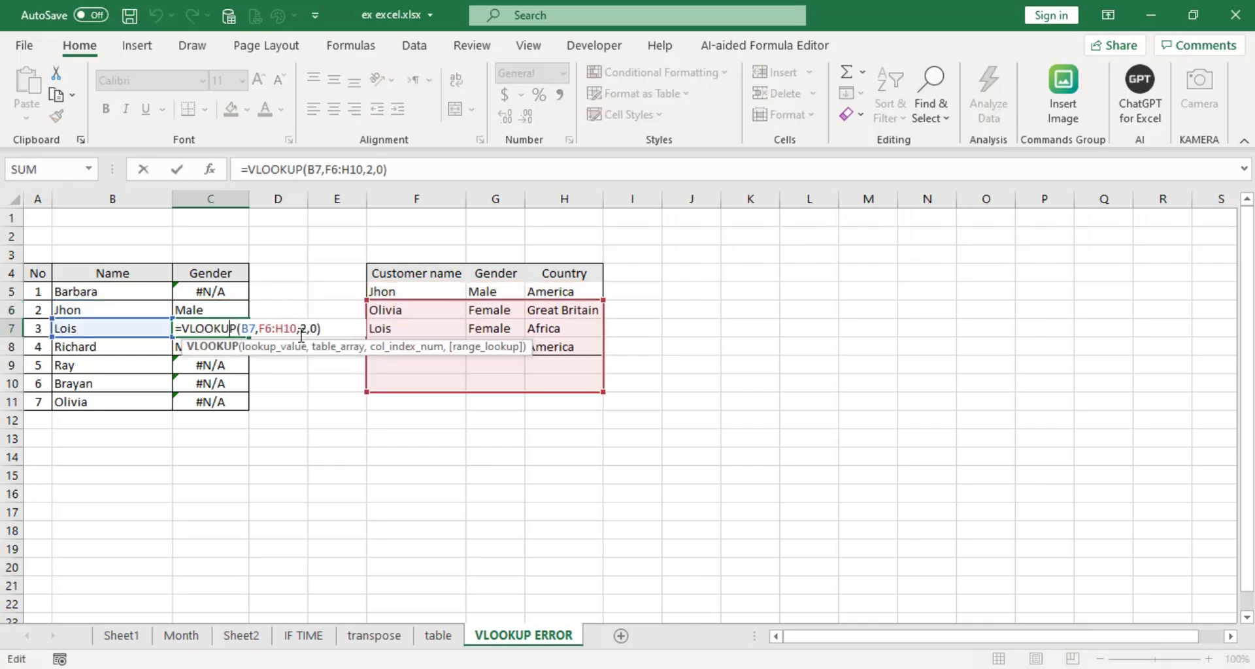
{"action": "key", "text": "Escape"}
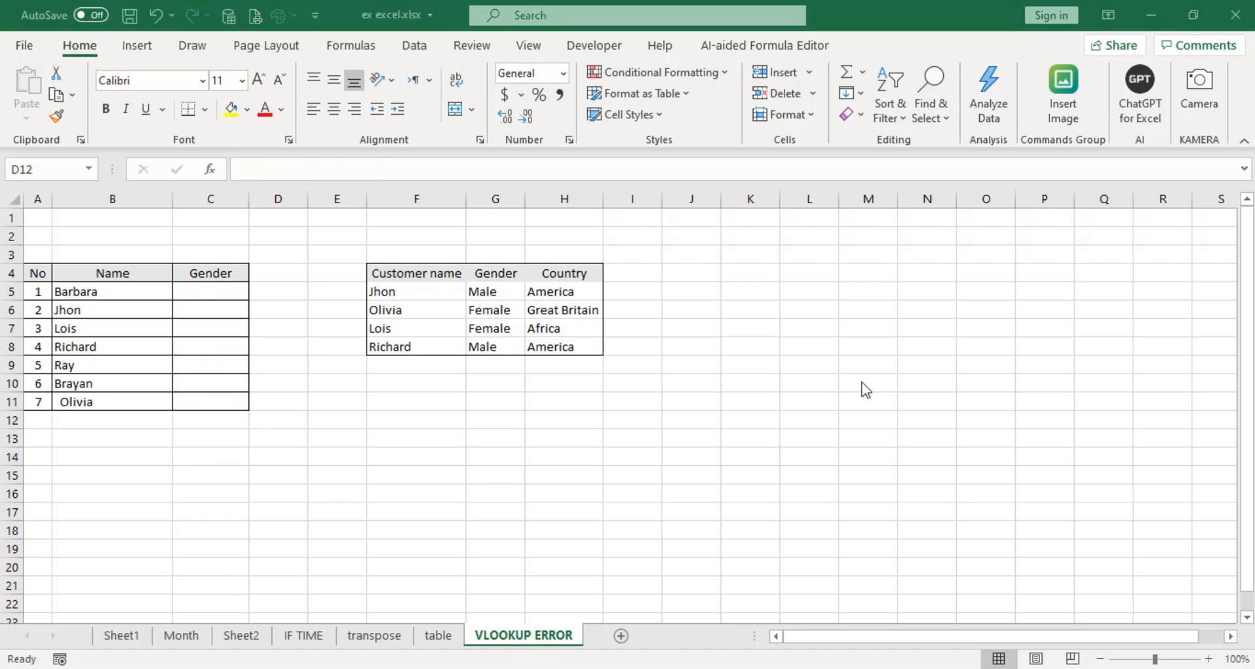
Start a VLOOKUP formula in C5 with B5 as lookup value and the absolute table range $F$4:$H$8
{"action": "left_click", "coordinate": [225, 292]}
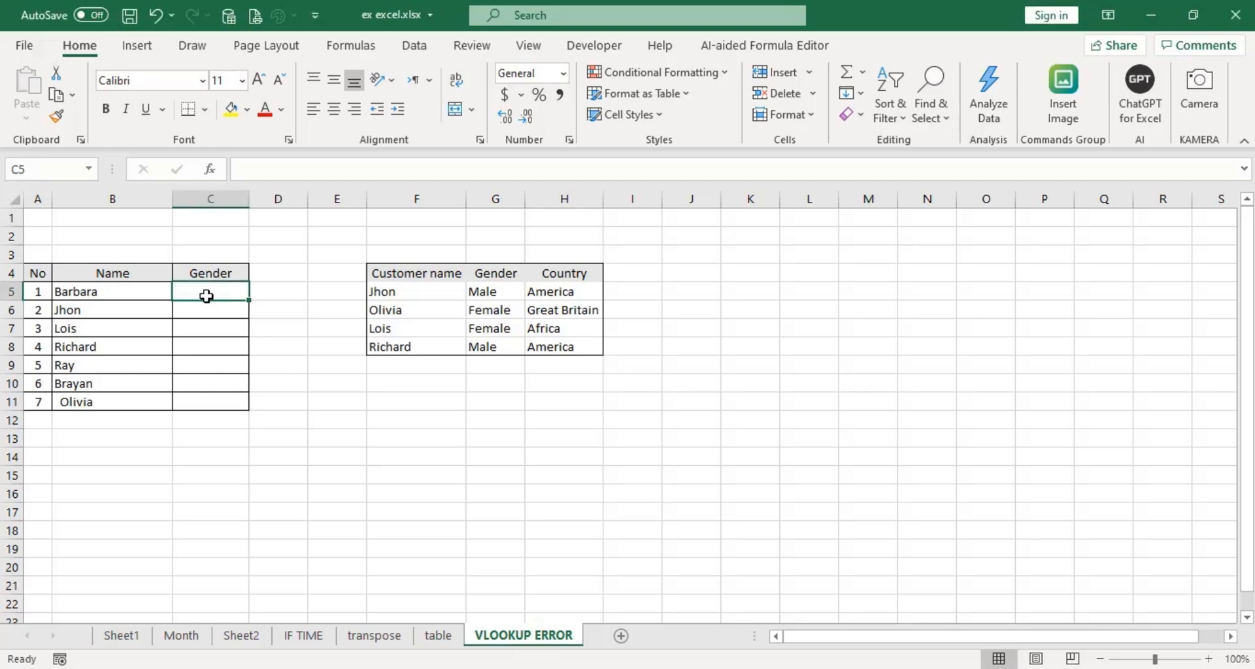
{"action": "type", "text": "="}
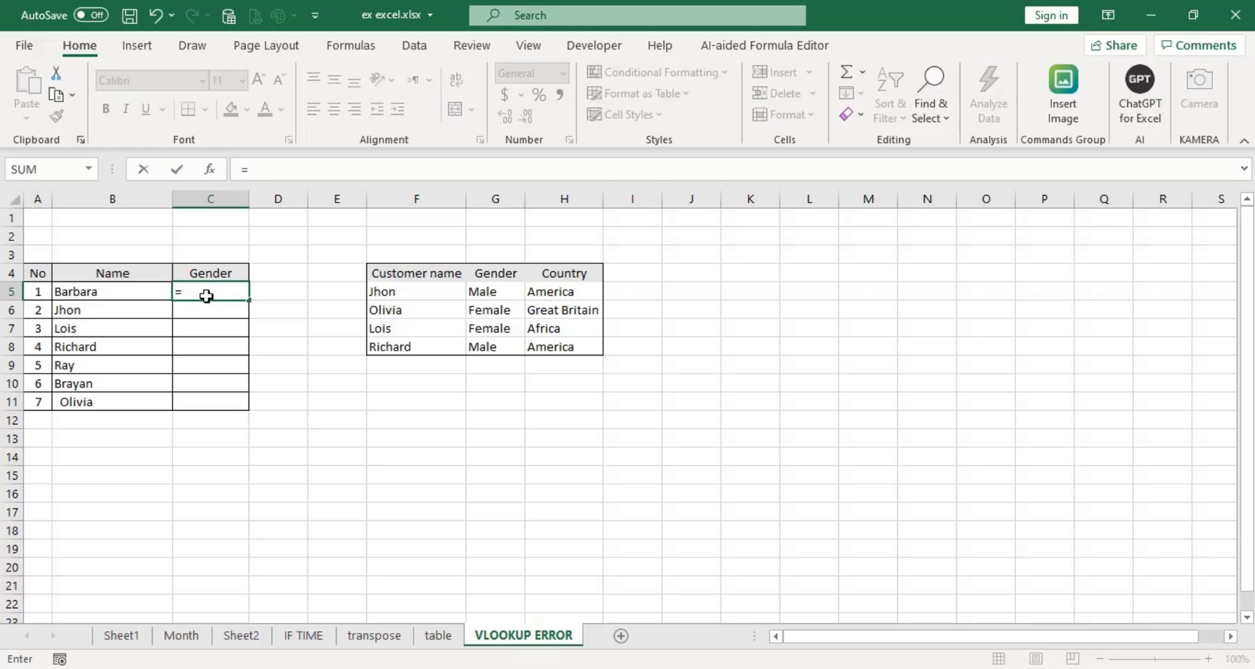
{"action": "type", "text": "Vloo"}
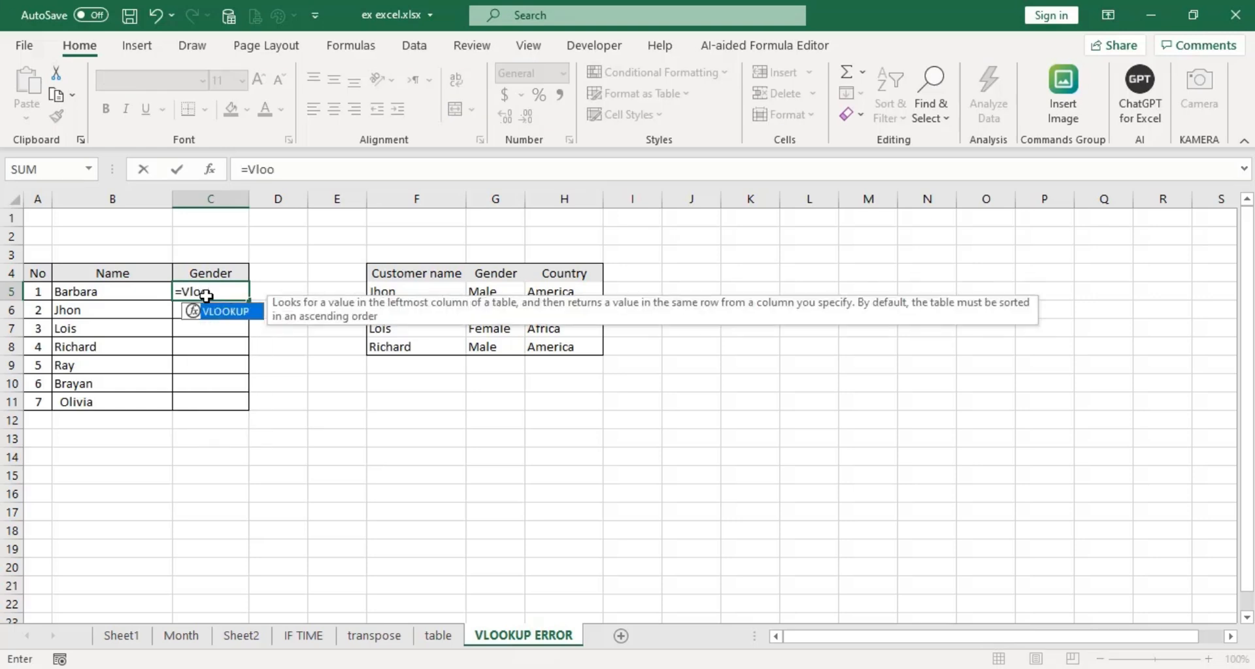
{"action": "double_click", "coordinate": [205, 311]}
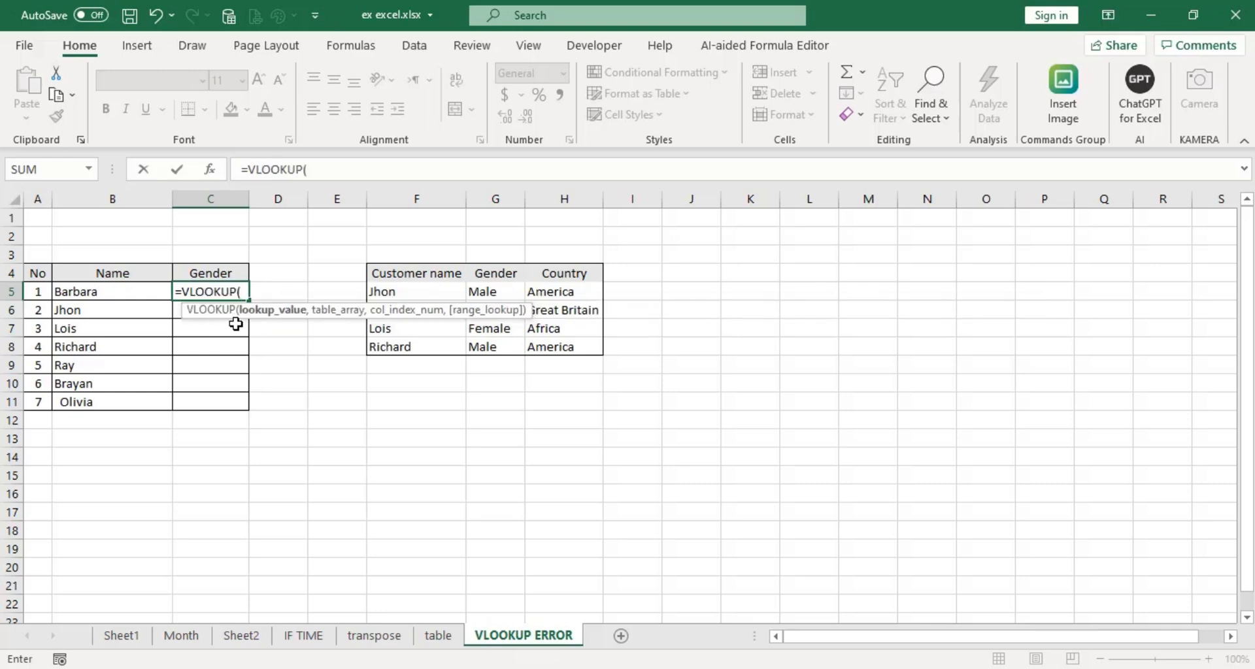
{"action": "left_click", "coordinate": [108, 292]}
{"action": "type", "text": ","}
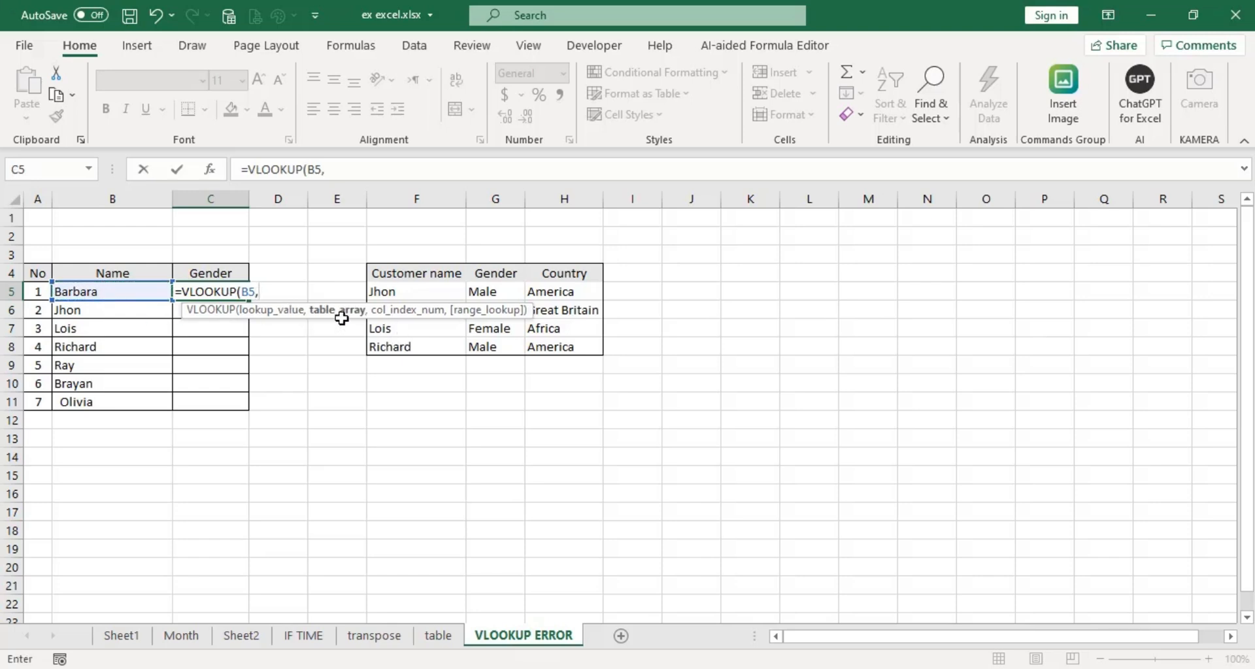
{"action": "left_click_drag", "start_coordinate": [378, 273], "coordinate": [553, 351]}
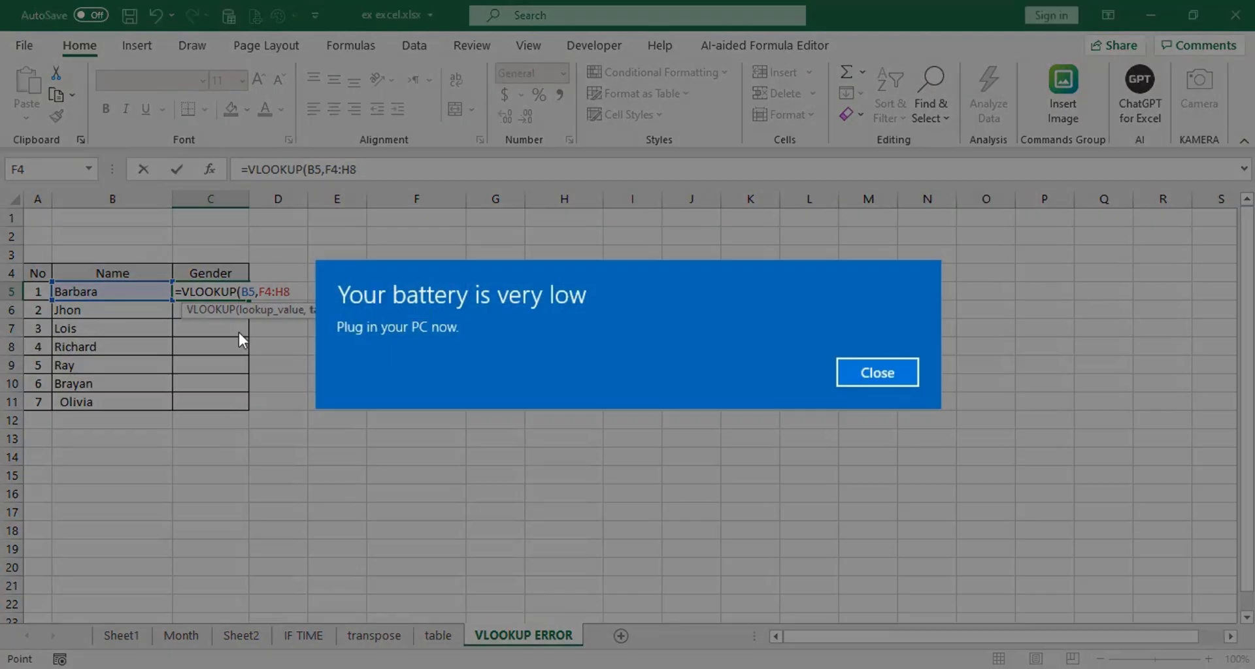
{"action": "key", "text": "Return"}
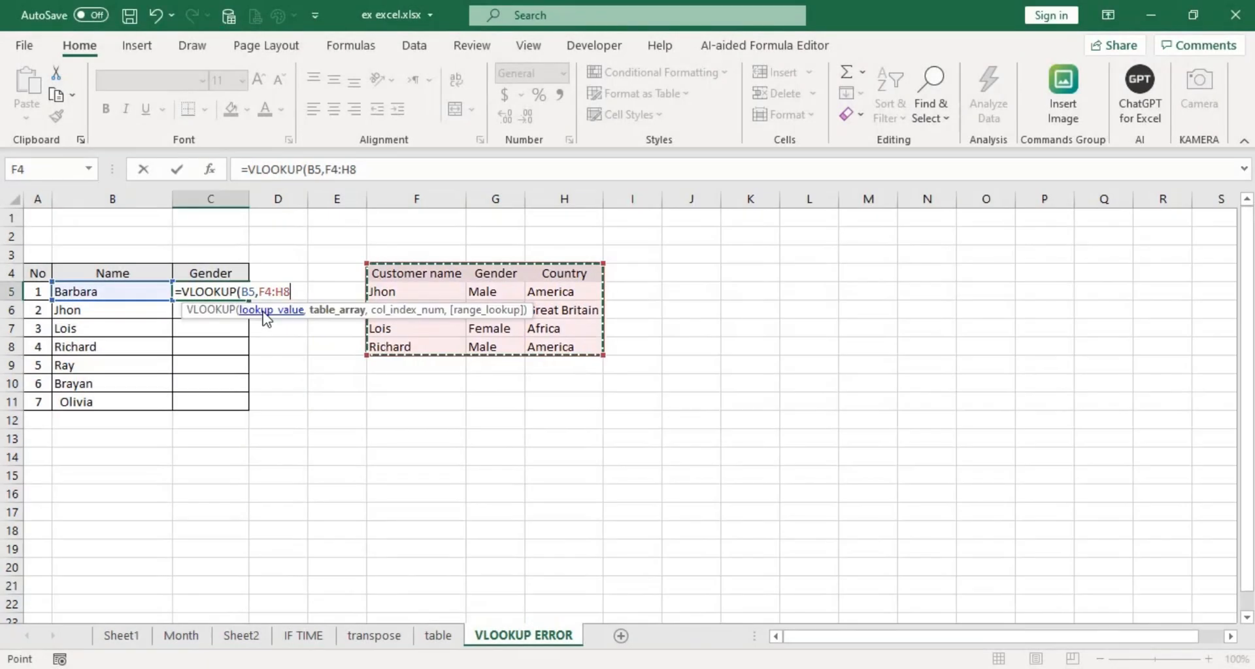
{"action": "key", "text": "F4"}
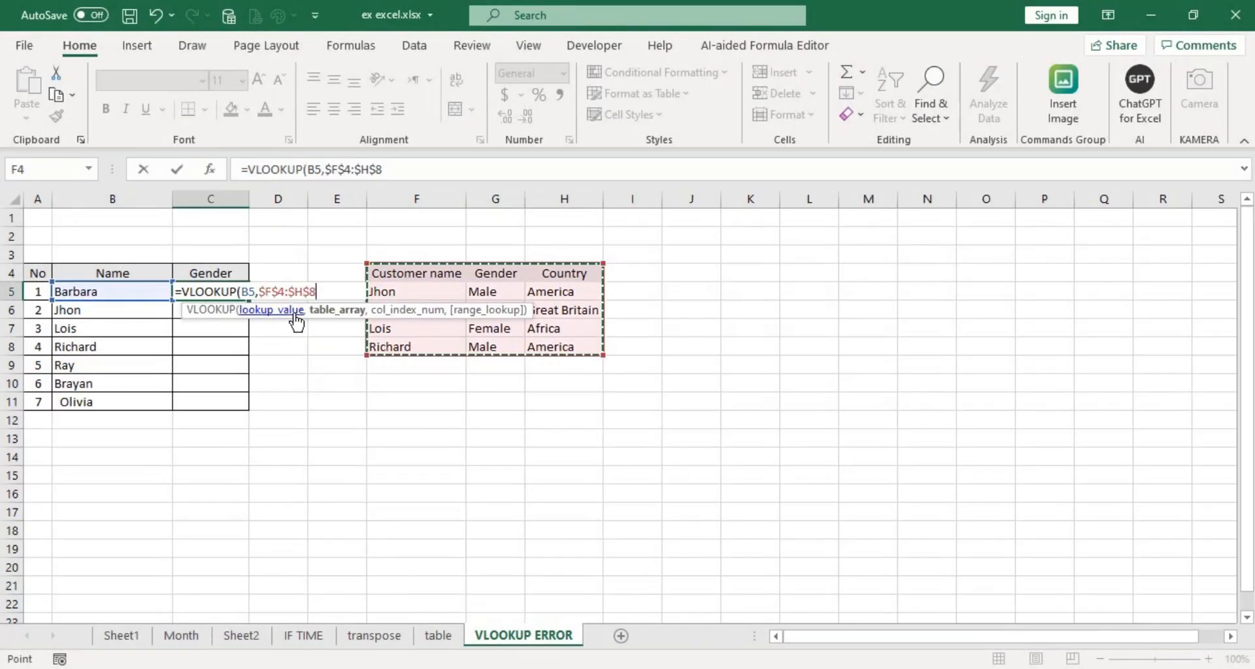
Complete the C5 VLOOKUP formula with column index 2 and exact match 0
{"action": "left_click", "coordinate": [1039, 668]}
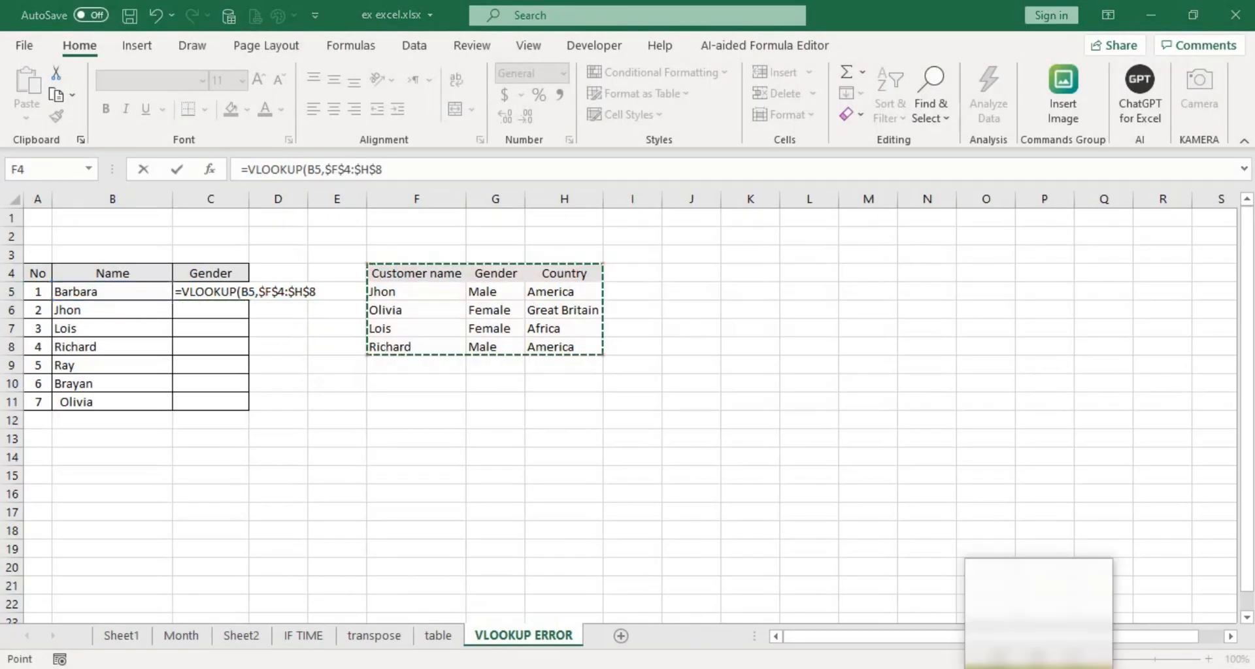
{"action": "left_click", "coordinate": [1038, 668]}
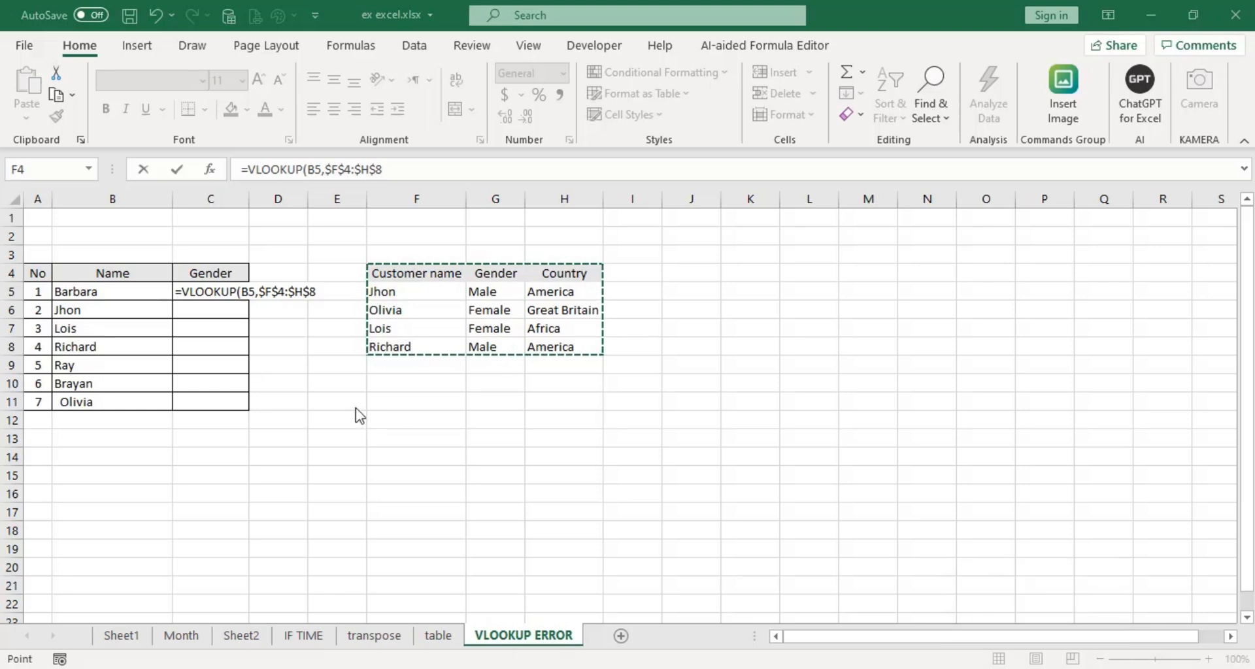
{"action": "left_click", "coordinate": [317, 295]}
{"action": "type", "text": ","}
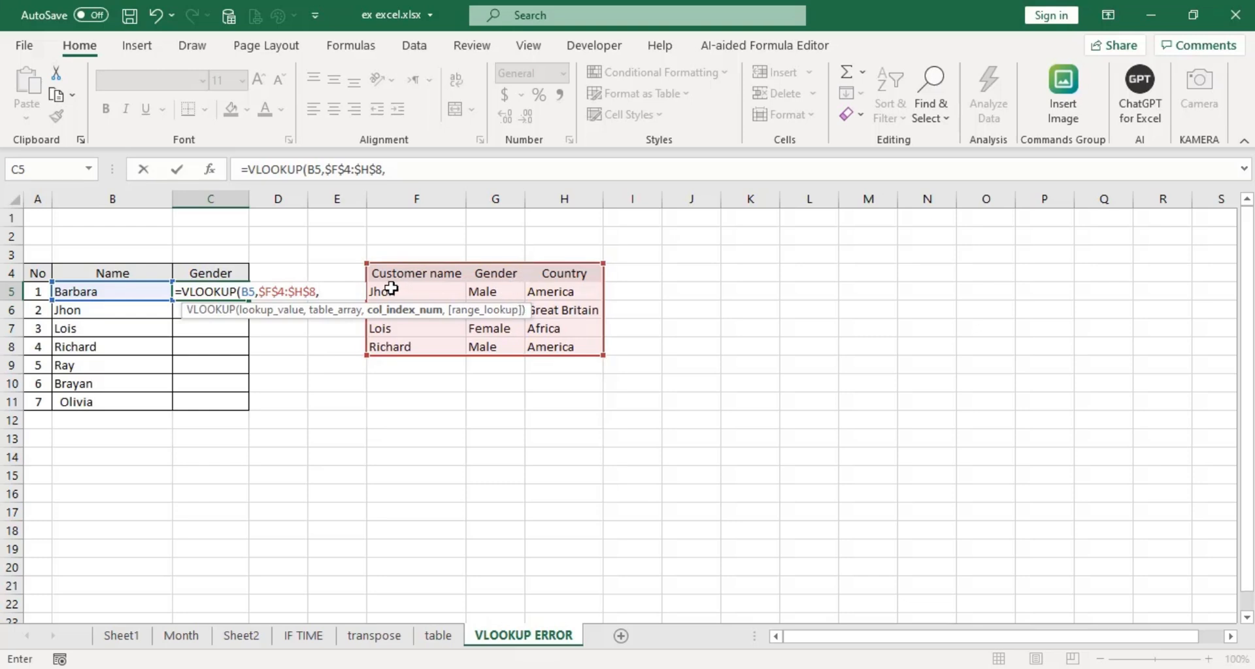
{"action": "type", "text": "2,"}
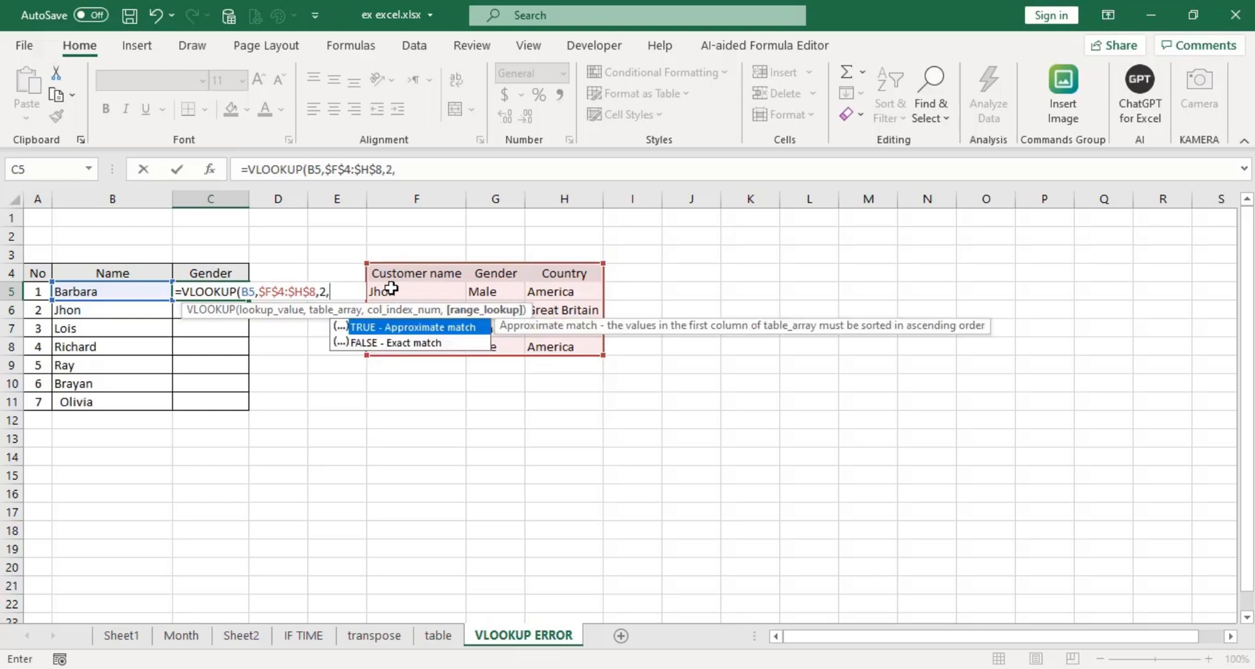
{"action": "type", "text": "0)"}
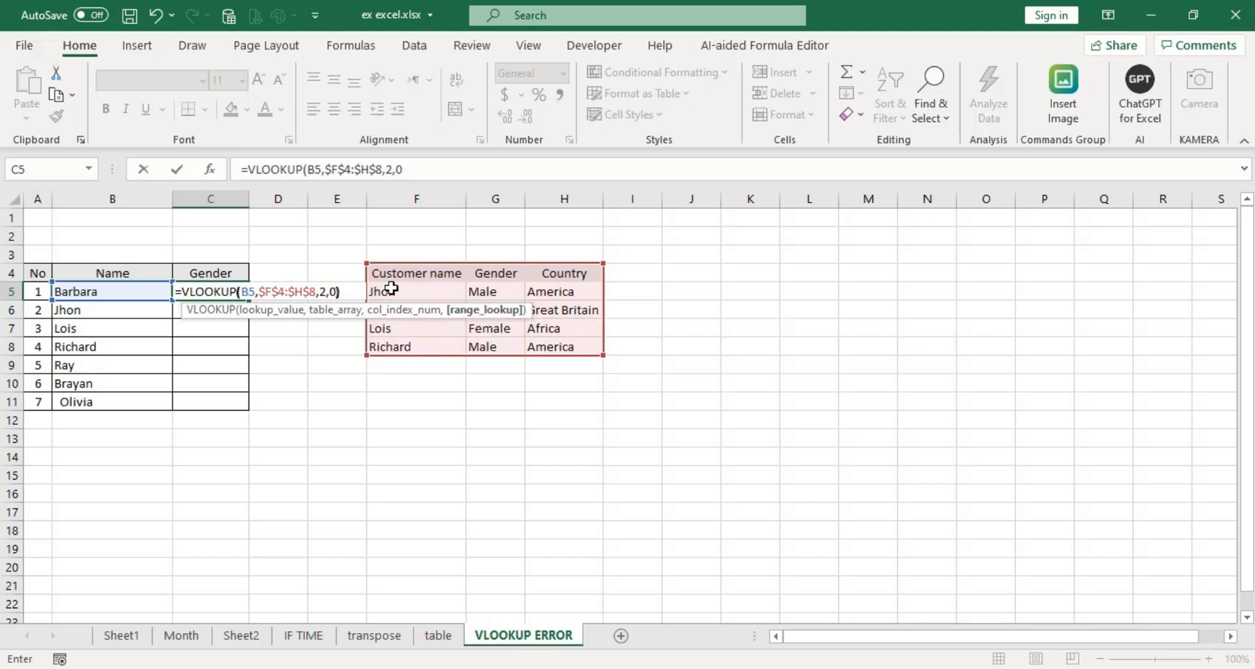
{"action": "key", "text": "Return"}
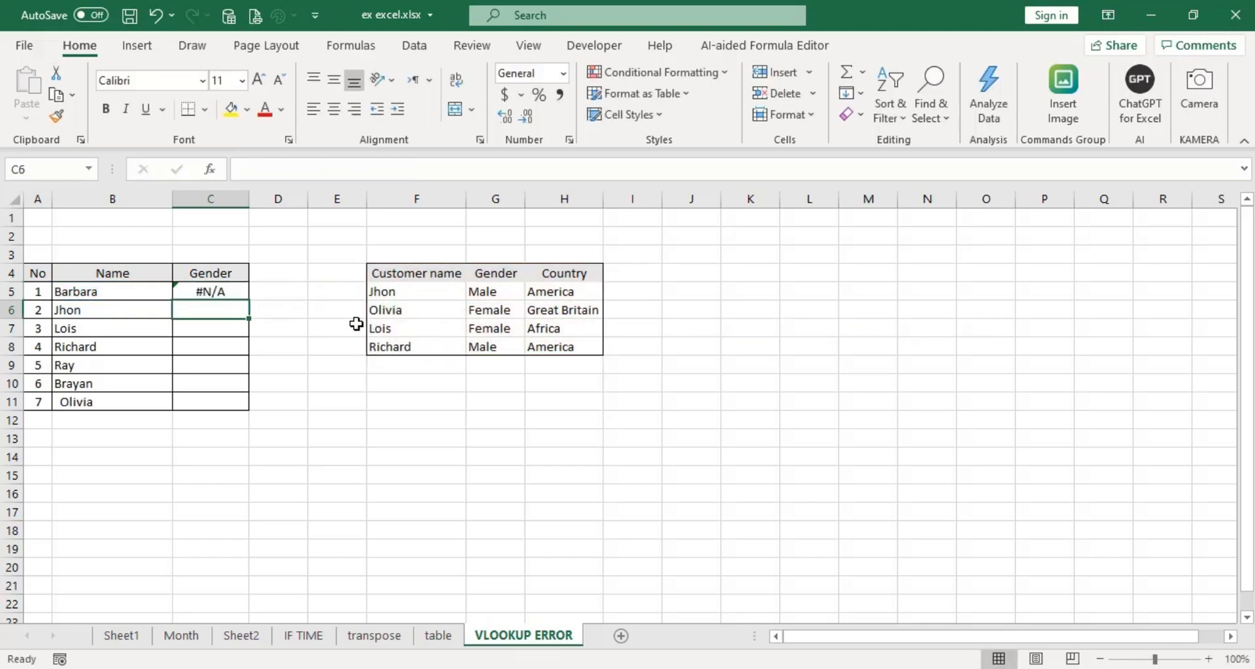
Copy the absolute-range VLOOKUP formula from C5 down to C11
{"action": "left_click", "coordinate": [225, 291]}
{"action": "left_click_drag", "start_coordinate": [248, 299], "coordinate": [251, 408]}
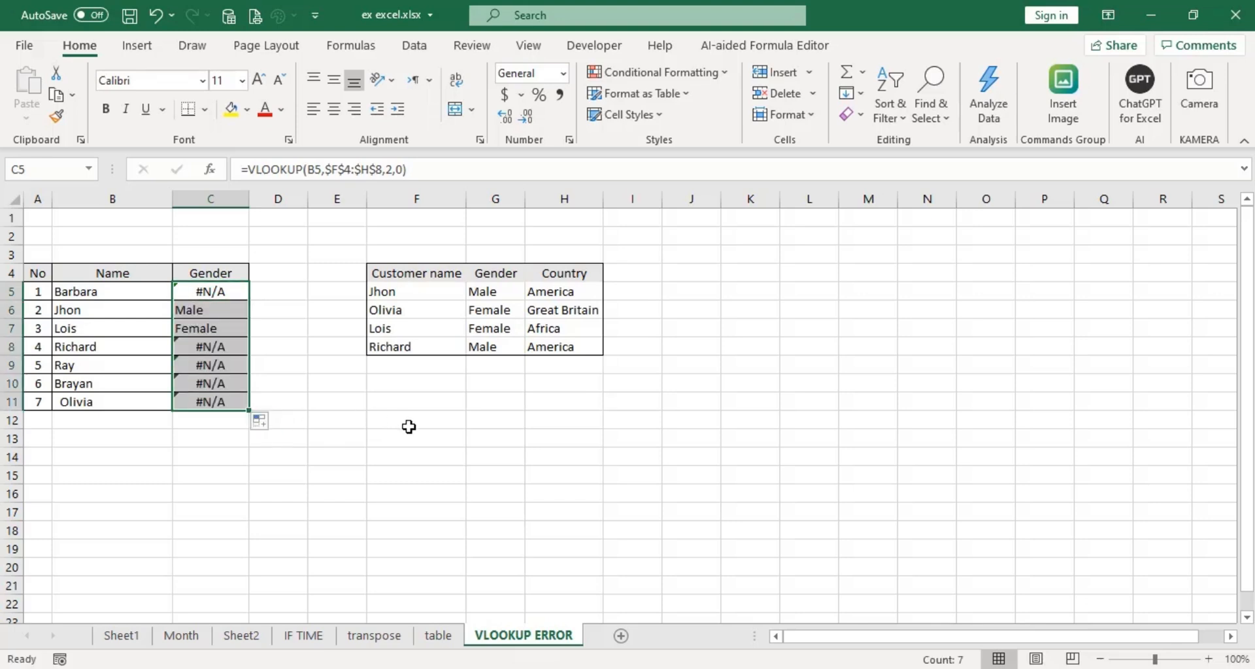
{"action": "left_click", "coordinate": [392, 420]}
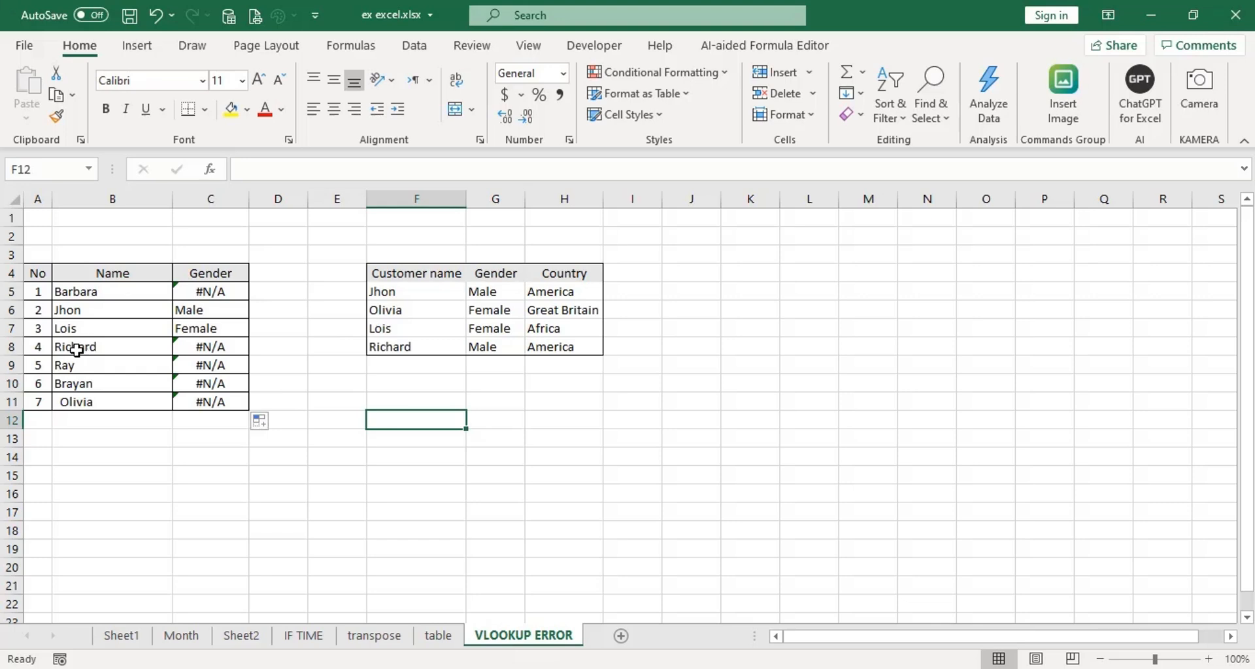
Check the C5 formula's table range and inspect the names in B8 and B11 for extra spaces
{"action": "left_click", "coordinate": [189, 291]}
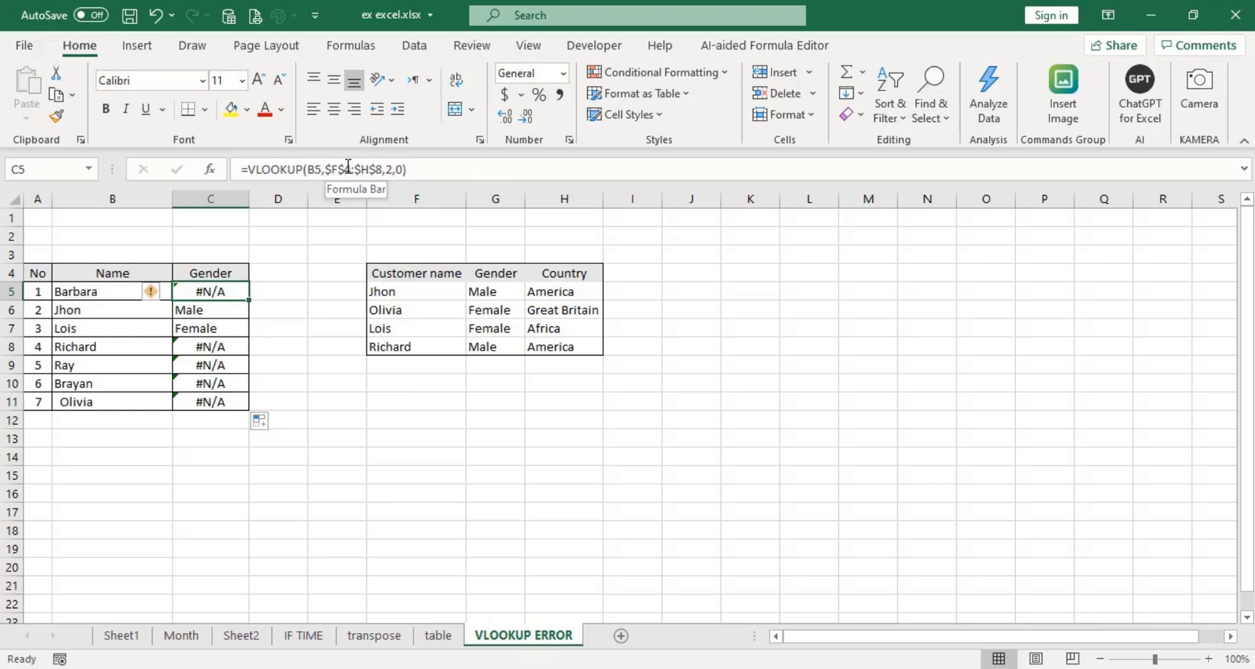
{"action": "left_click", "coordinate": [100, 345]}
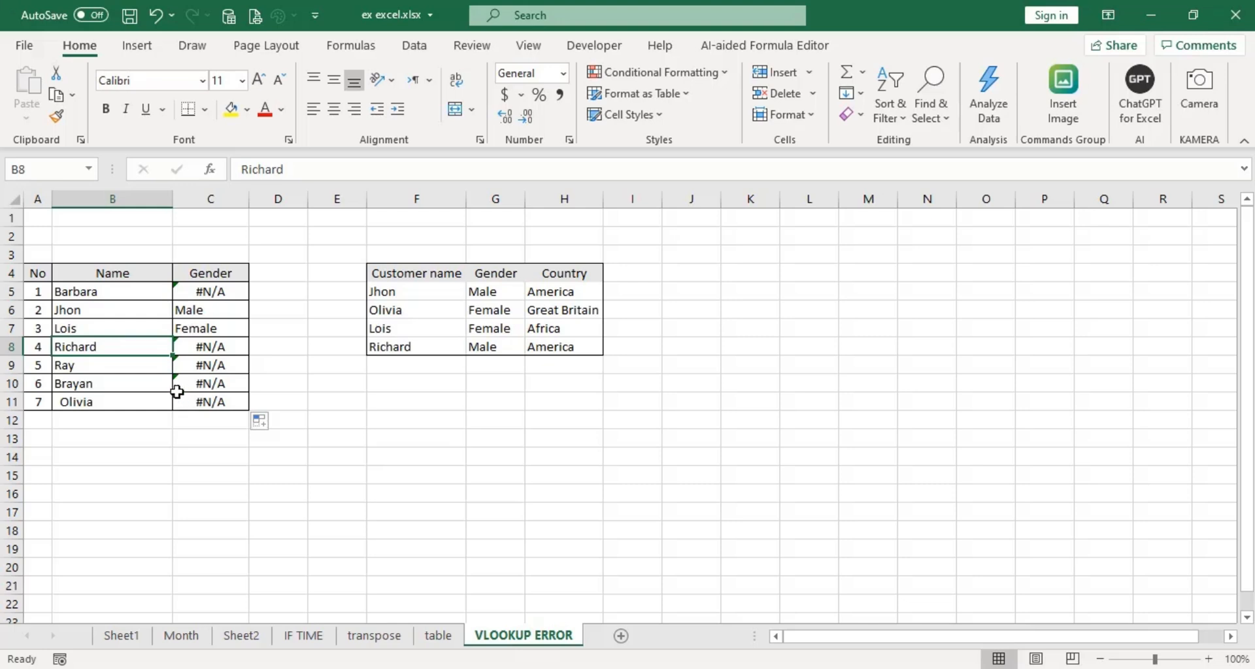
{"action": "double_click", "coordinate": [98, 349]}
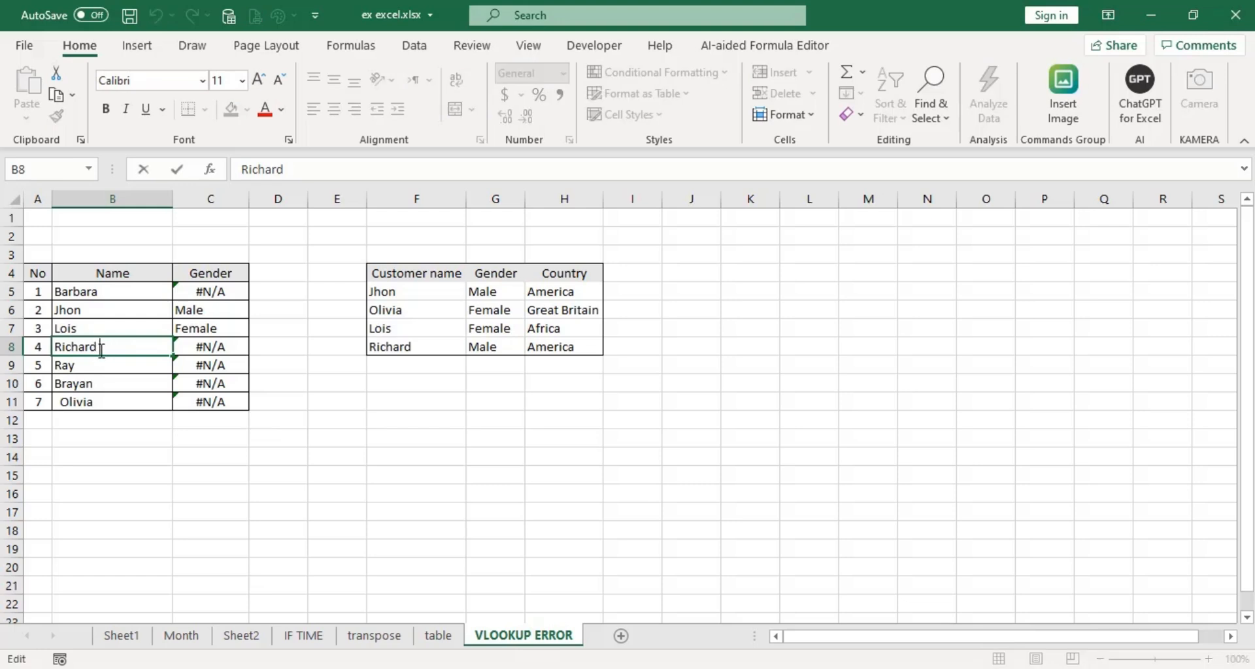
{"action": "left_click", "coordinate": [74, 404]}
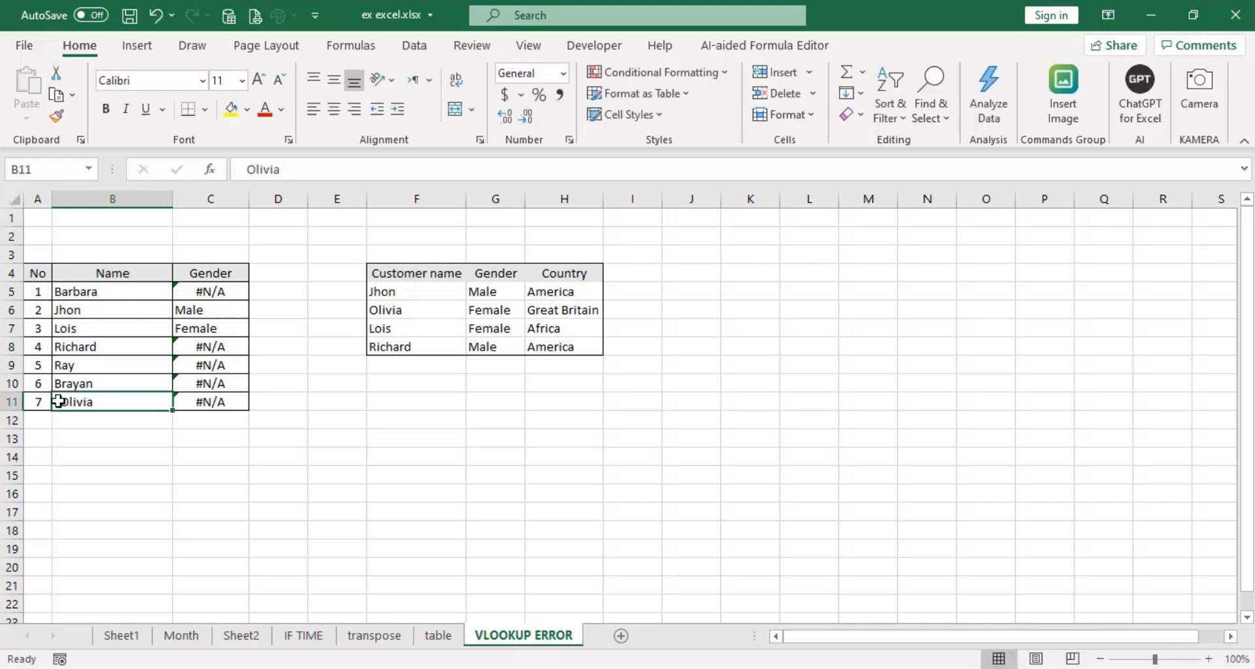
{"action": "double_click", "coordinate": [55, 402]}
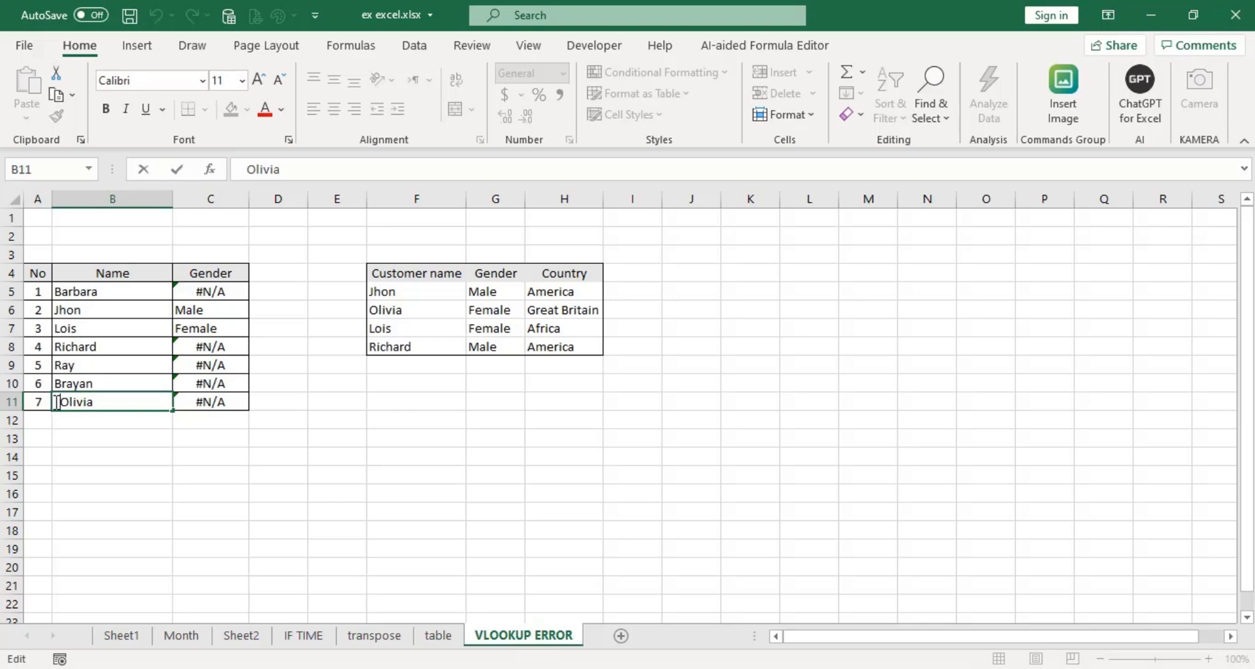
{"action": "left_click", "coordinate": [214, 292]}
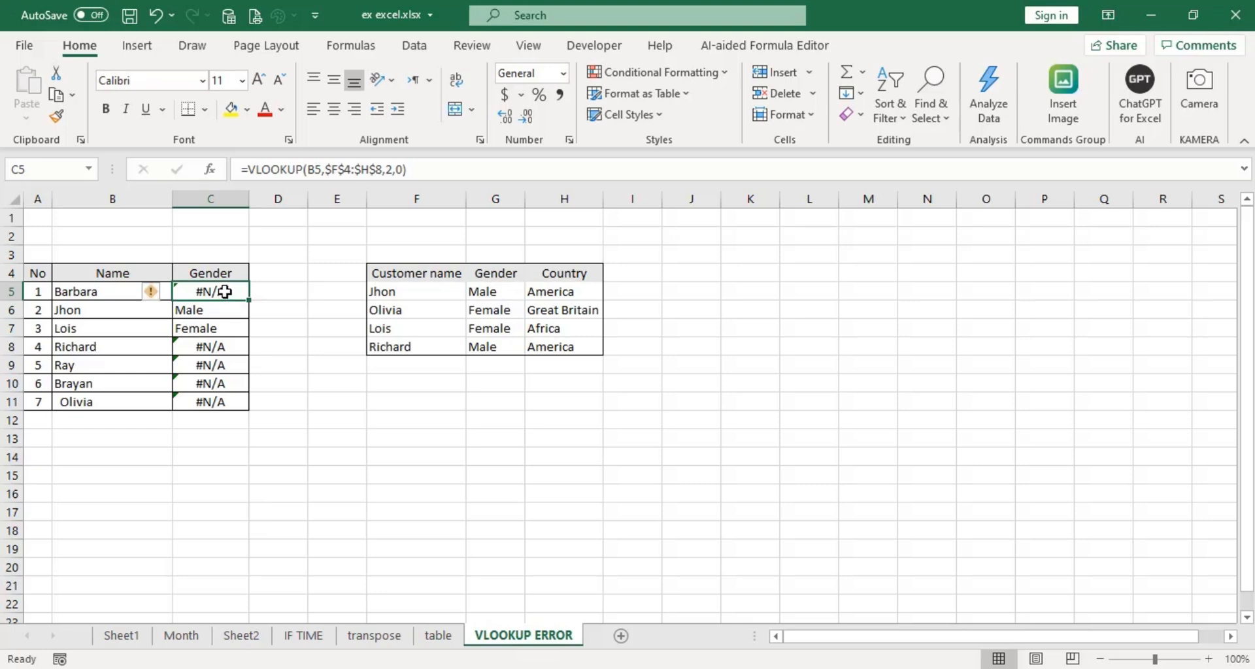
Wrap the lookup value B5 in TRIM inside the C5 VLOOKUP formula
{"action": "double_click", "coordinate": [220, 291]}
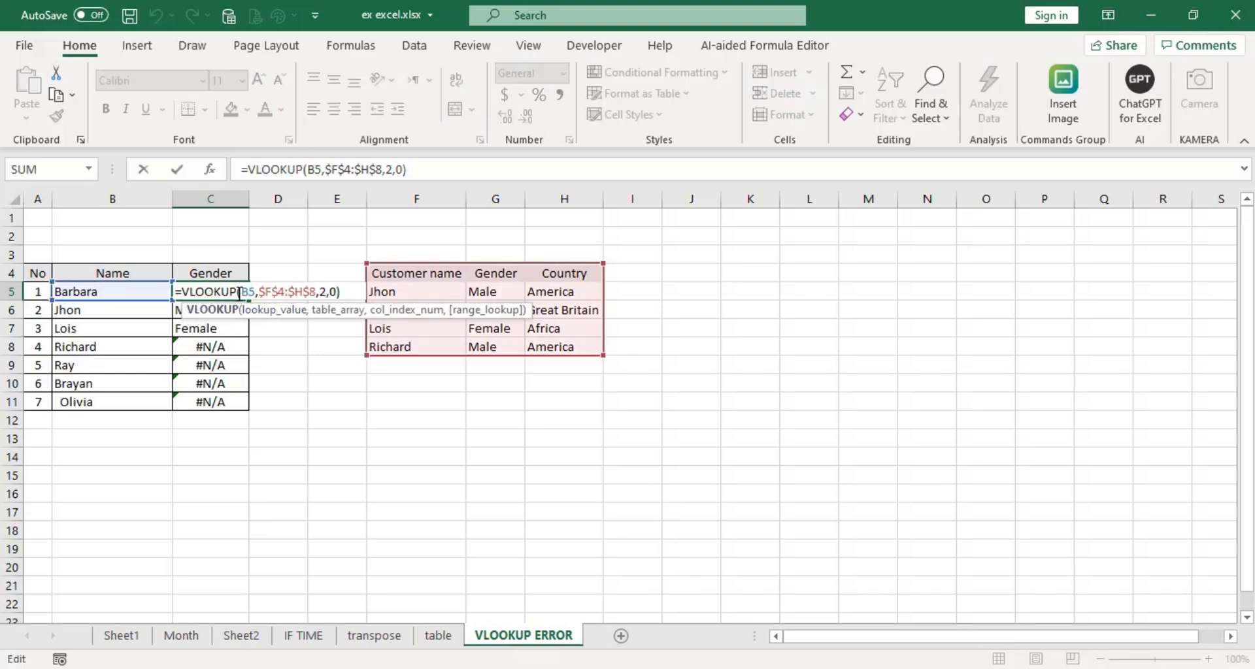
{"action": "left_click", "coordinate": [243, 292]}
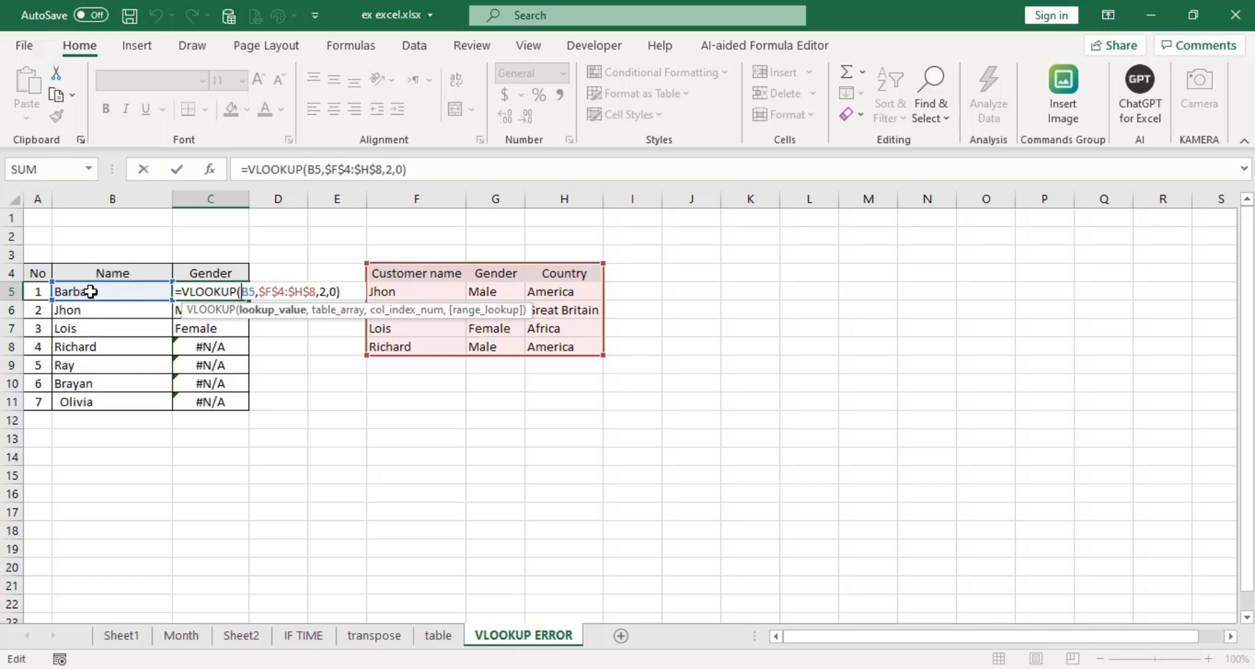
{"action": "type", "text": "trim"}
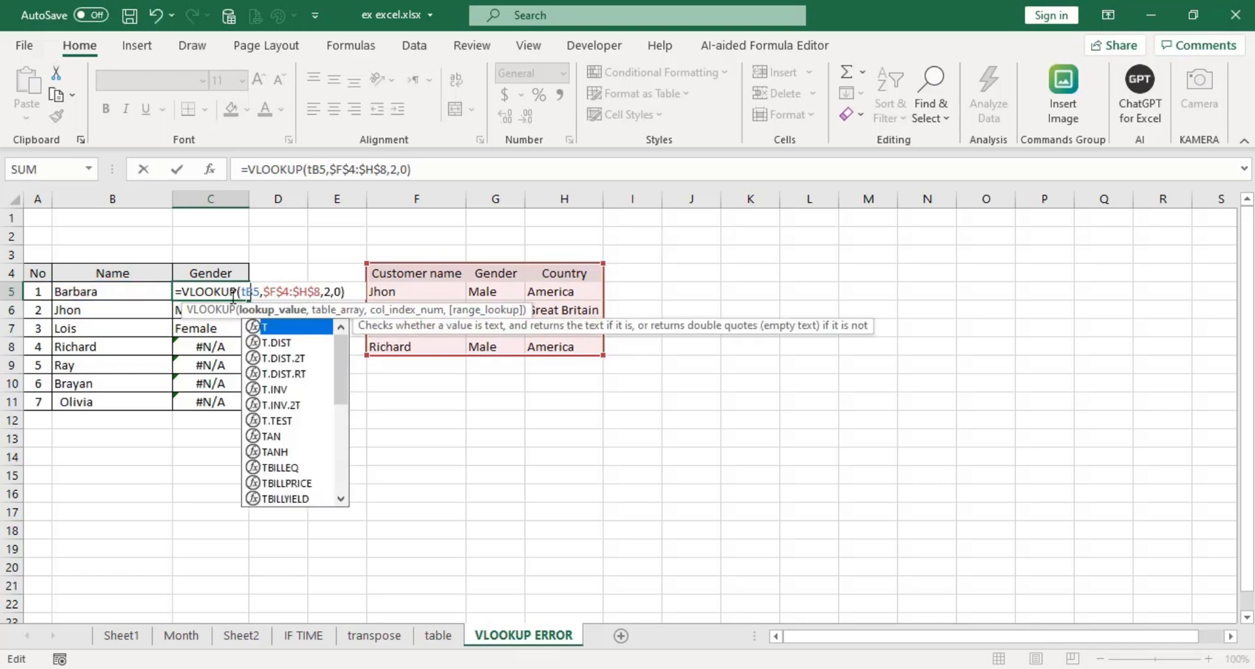
{"action": "type", "text": "(B5"}
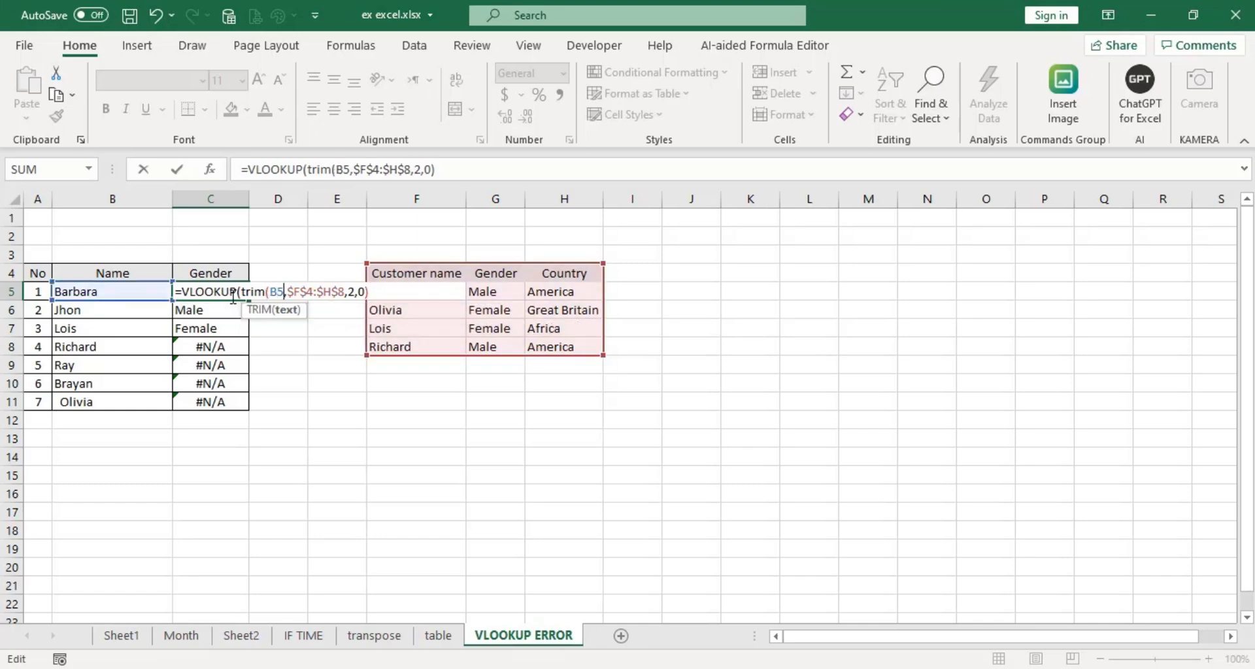
{"action": "type", "text": ")"}
{"action": "key", "text": "Return"}
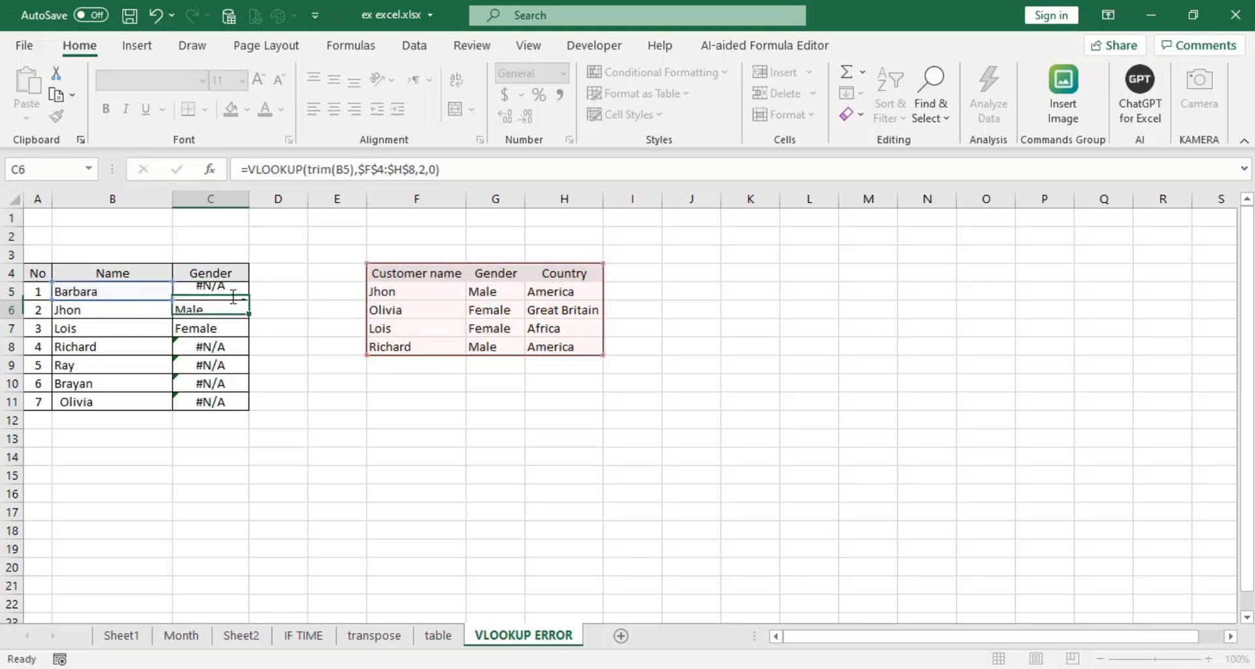
Copy the TRIM-based VLOOKUP formula from C5 down to C11 and check the results in C8 and C11
{"action": "left_click", "coordinate": [232, 295]}
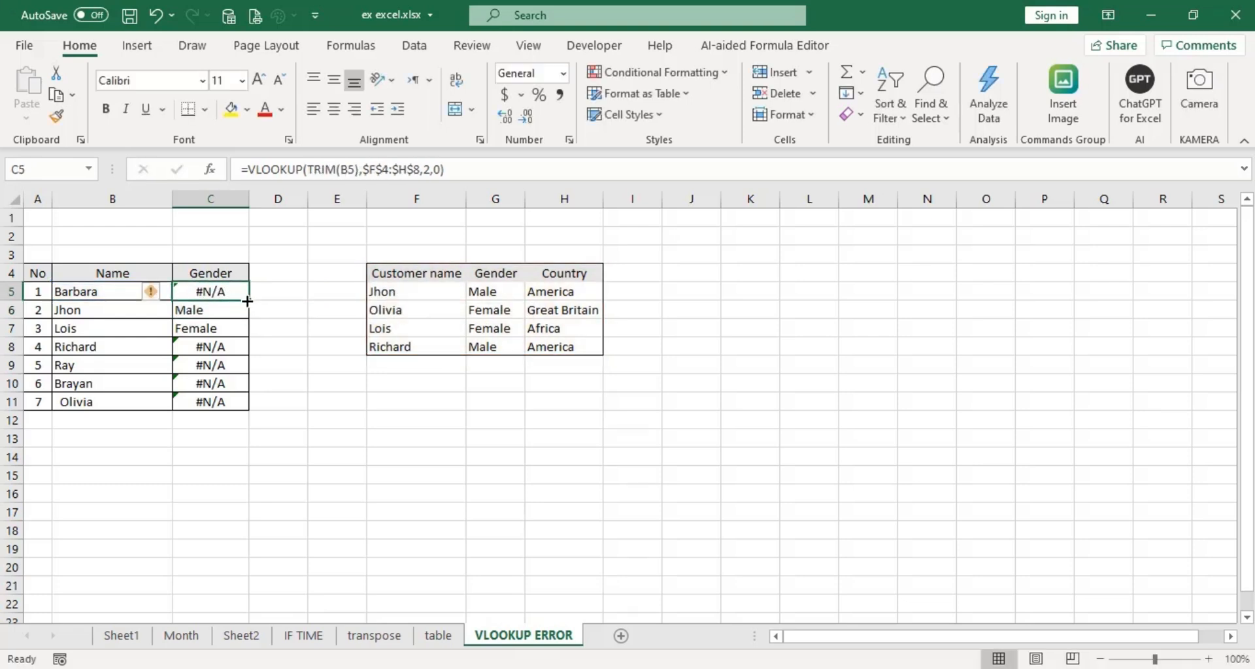
{"action": "left_click_drag", "start_coordinate": [247, 300], "coordinate": [242, 411]}
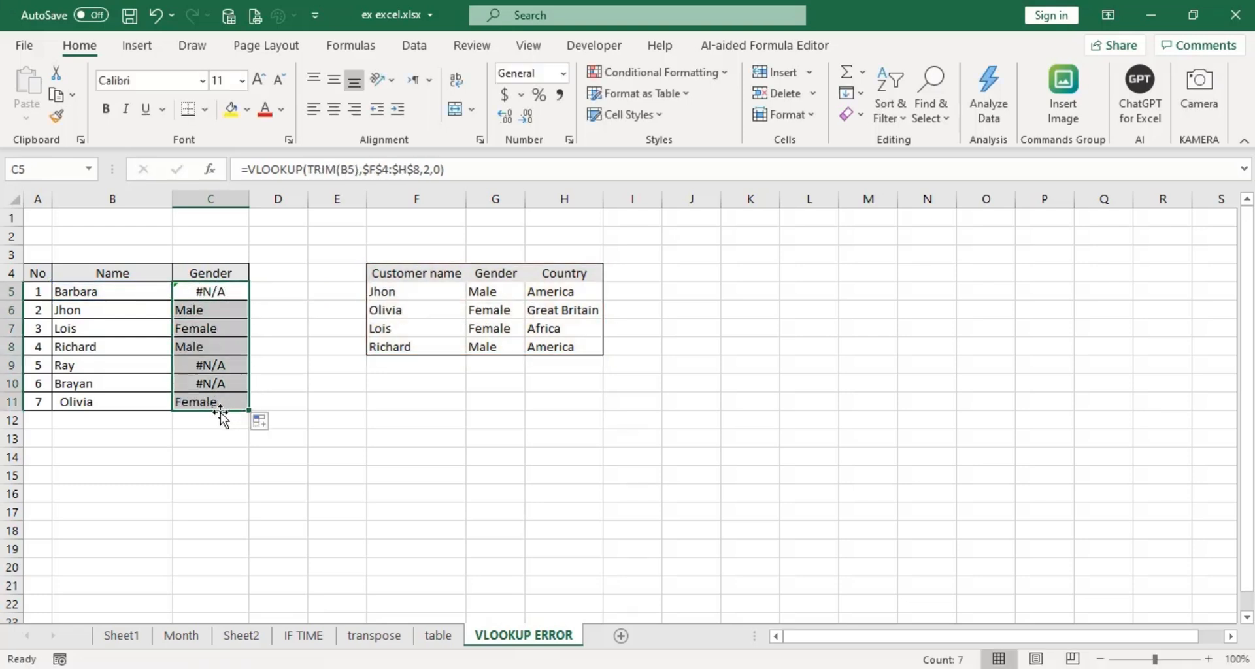
{"action": "left_click", "coordinate": [191, 347]}
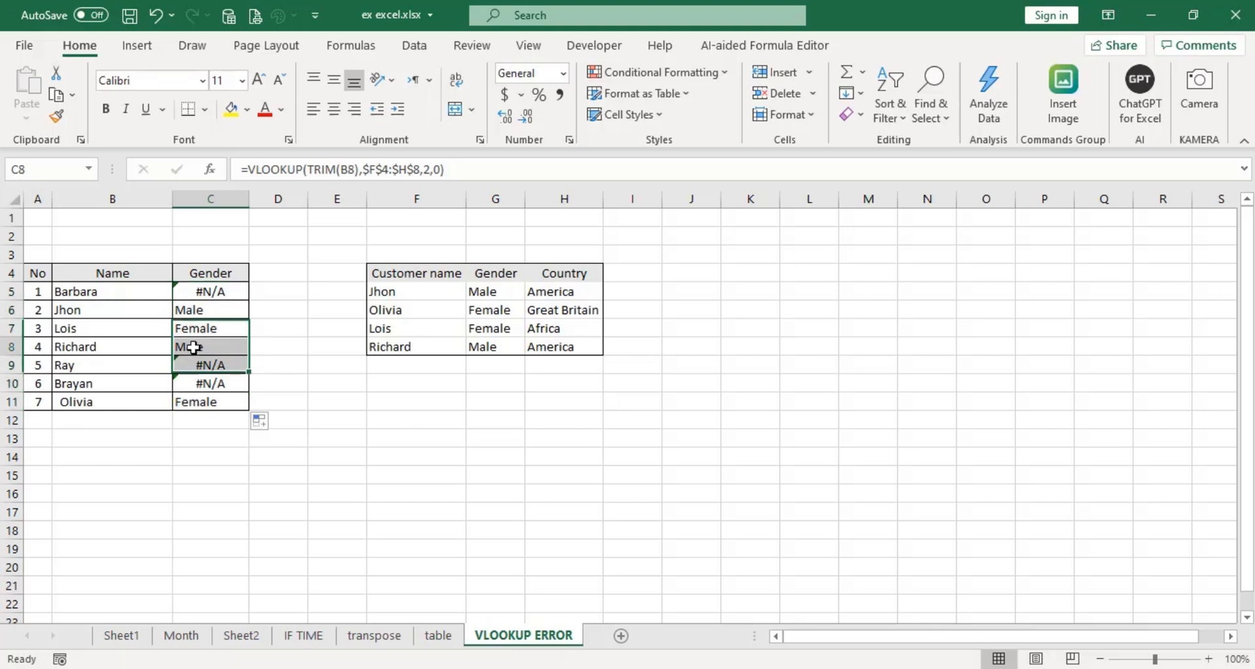
{"action": "left_click", "coordinate": [225, 403]}
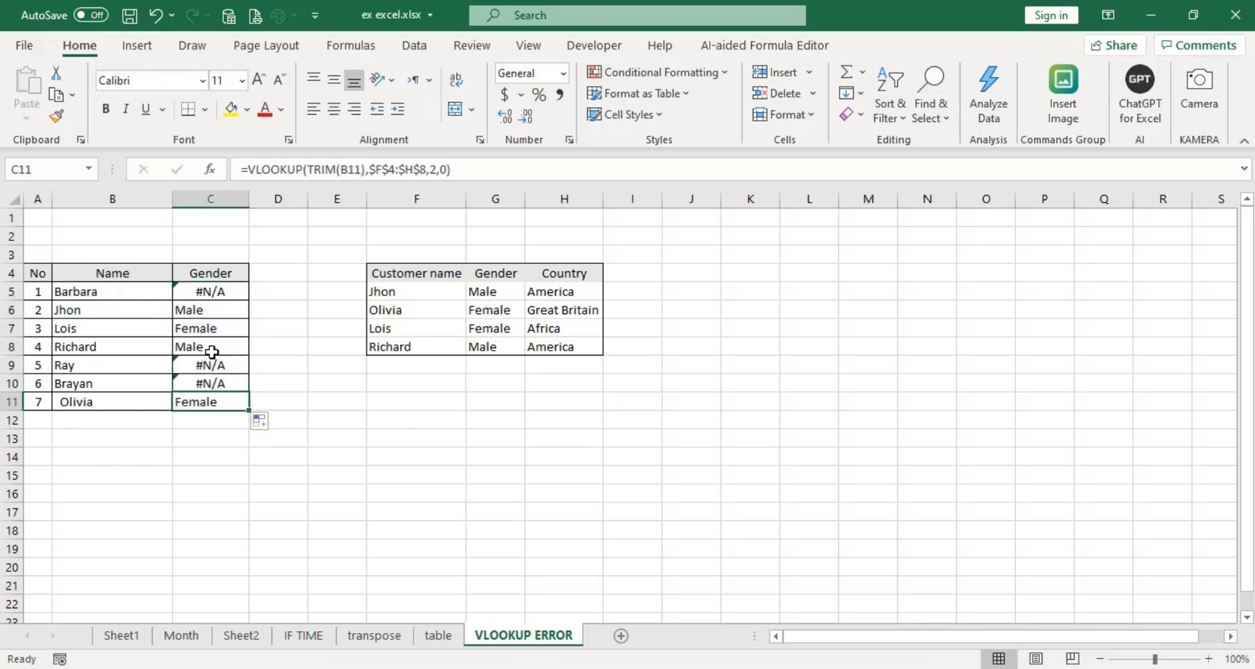
{"action": "left_click", "coordinate": [191, 349]}
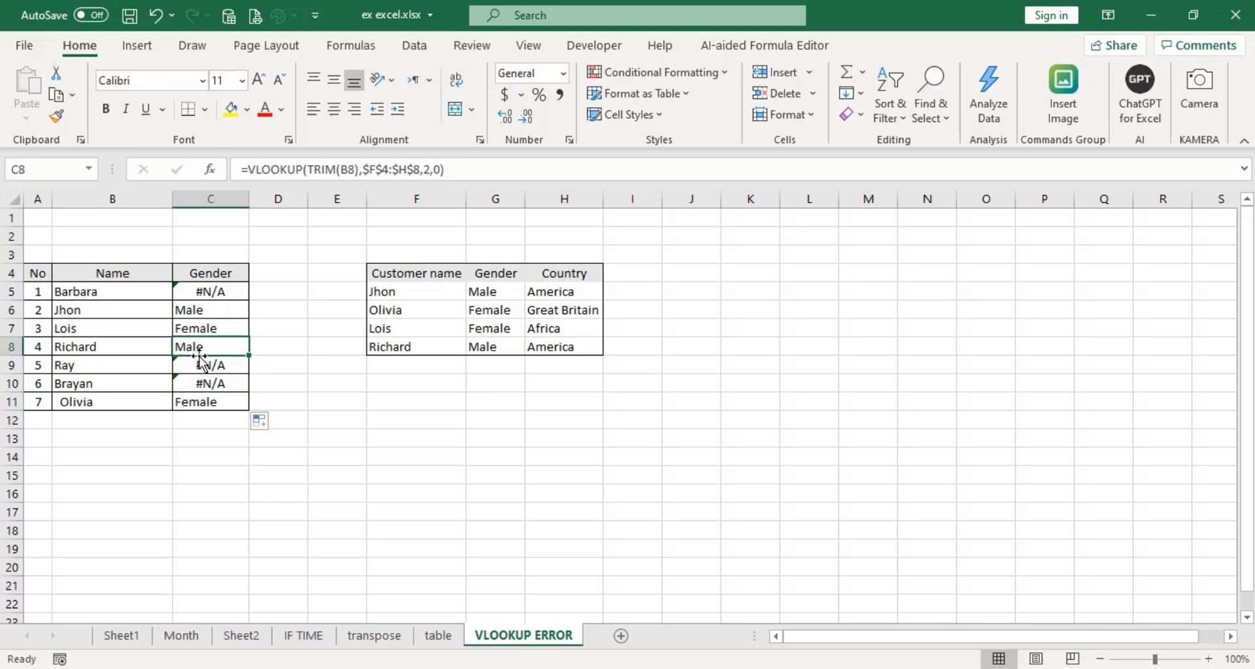
{"action": "left_click", "coordinate": [209, 414]}
{"action": "left_click", "coordinate": [210, 406]}
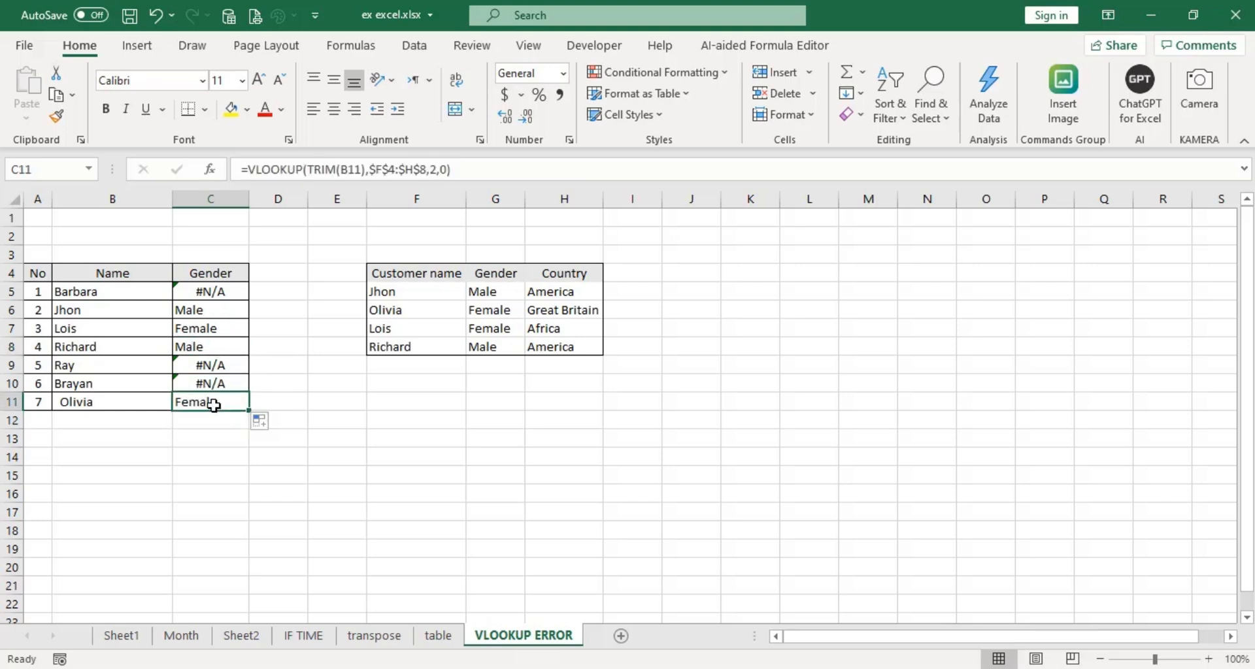
{"action": "left_click", "coordinate": [218, 293]}
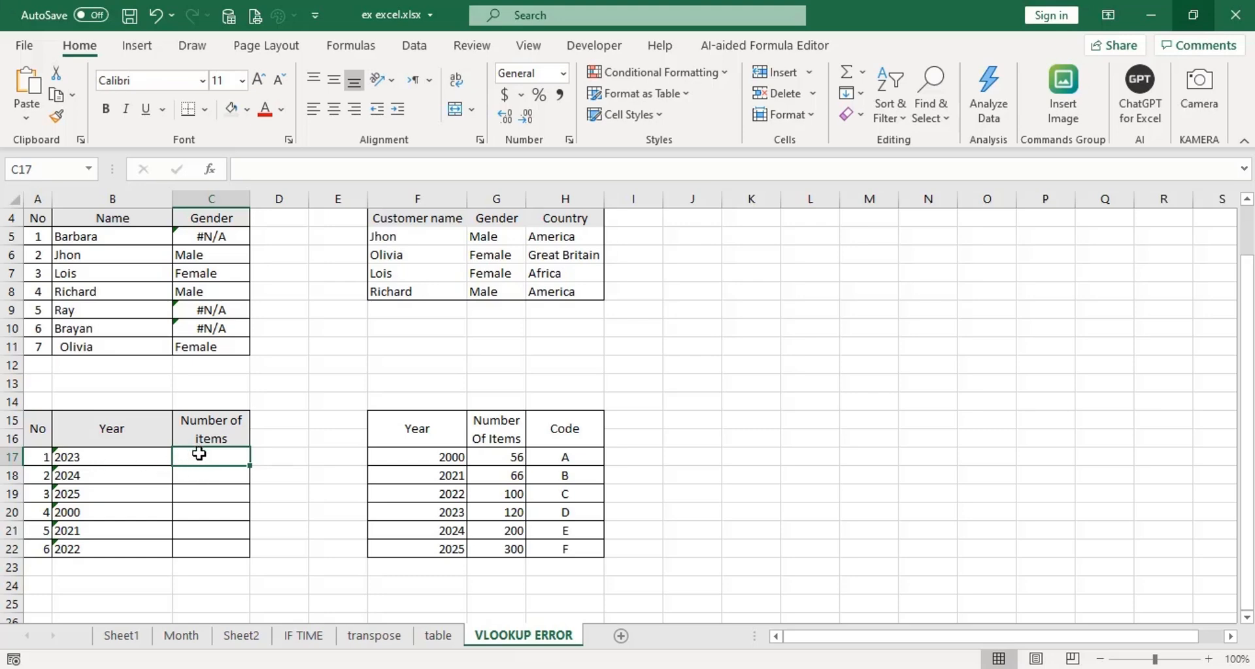
Start a VLOOKUP formula in C17 with B17 as lookup value and the absolute table range $F$15:$H$22
{"action": "type", "text": "=VLOO"}
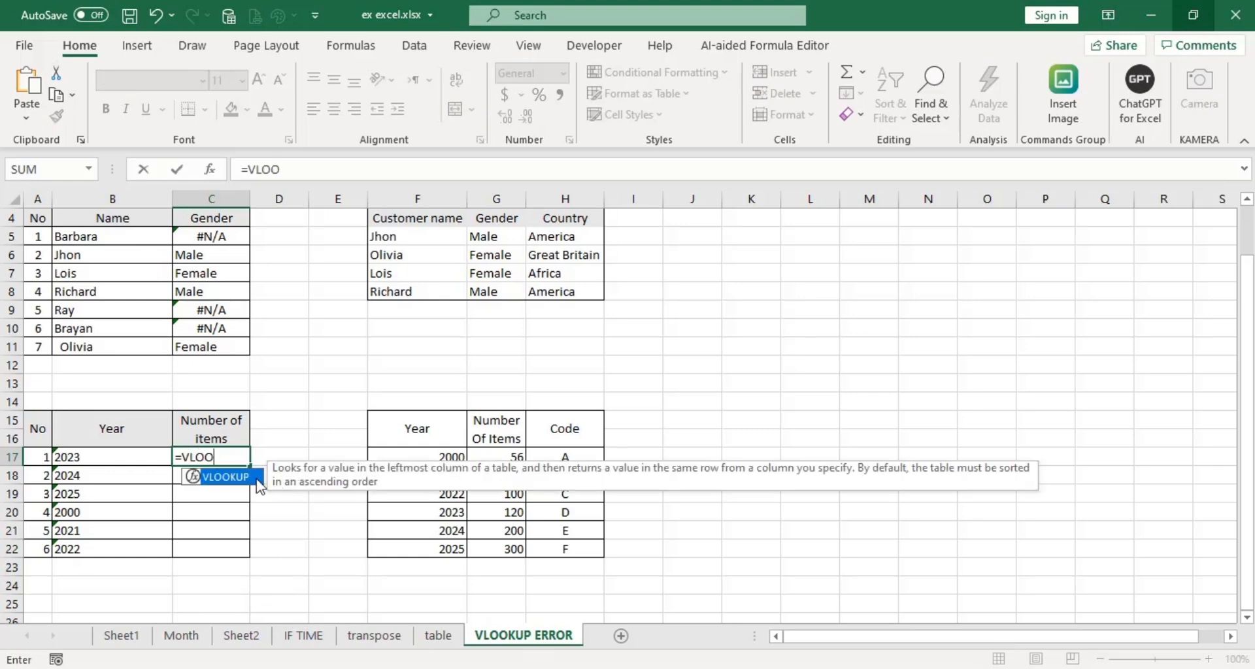
{"action": "key", "text": "Tab"}
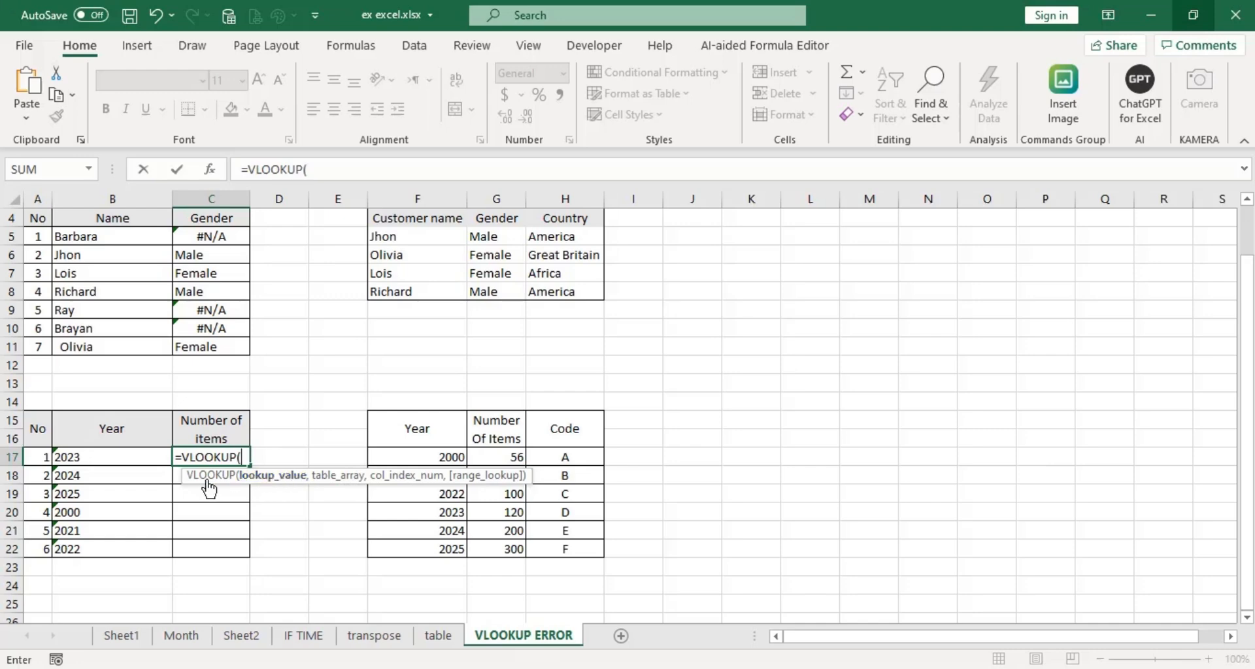
{"action": "left_click", "coordinate": [95, 457]}
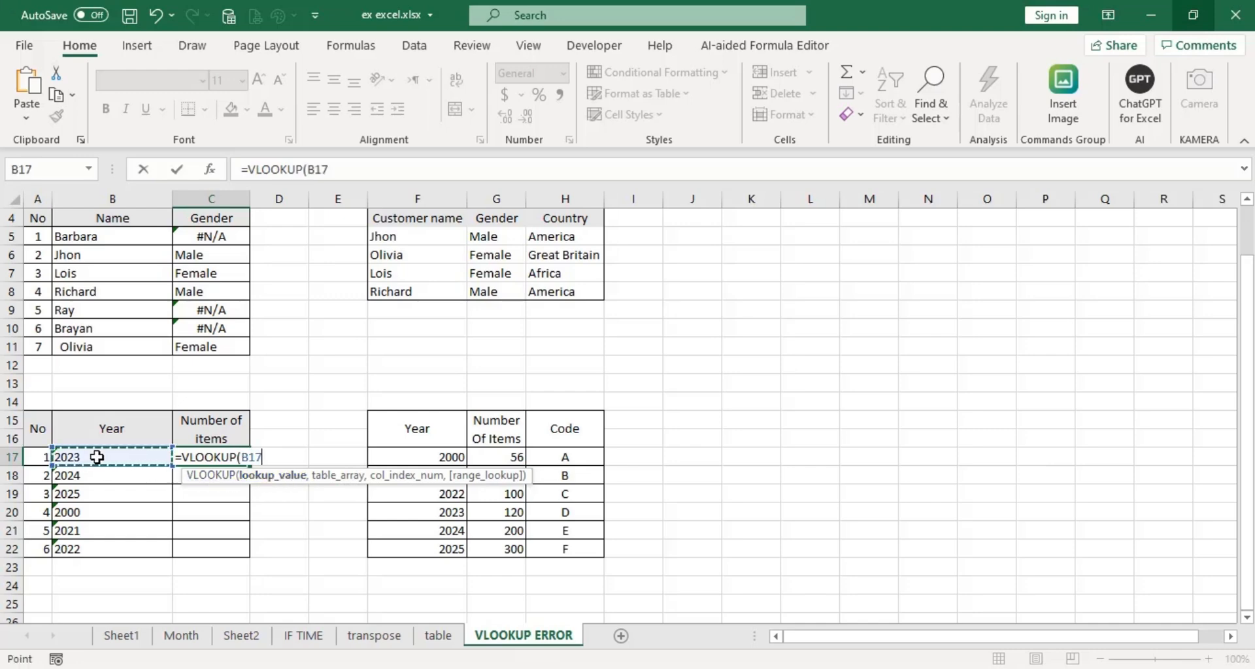
{"action": "type", "text": ","}
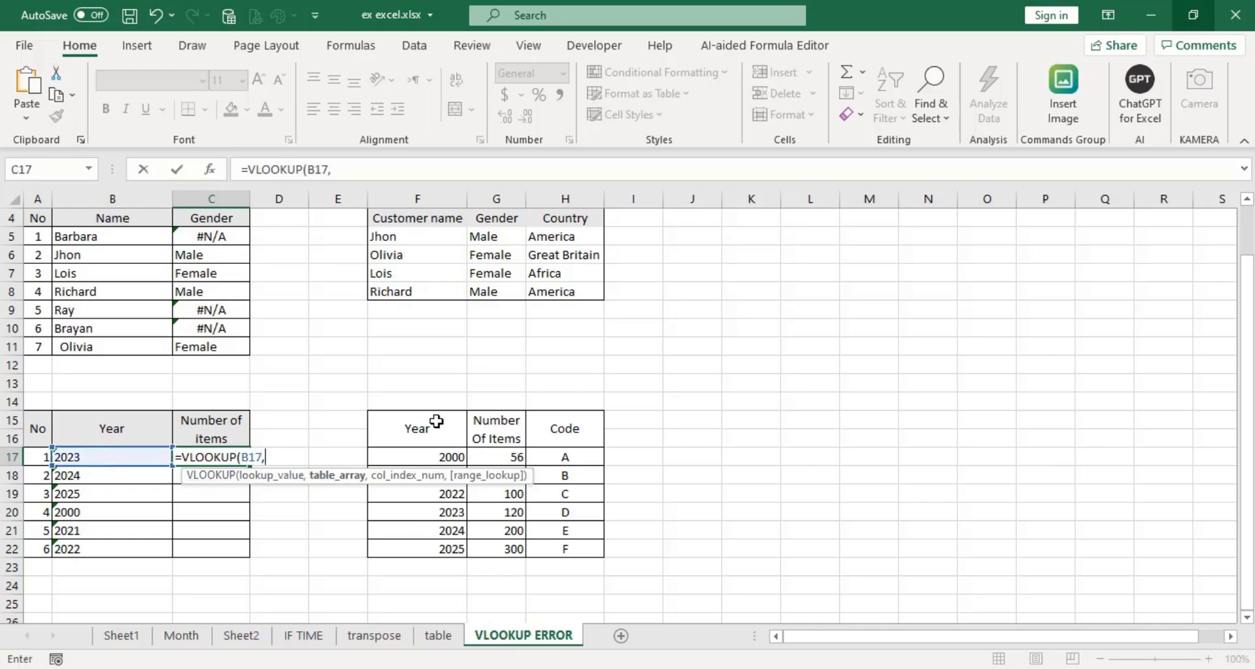
{"action": "left_click_drag", "start_coordinate": [412, 434], "coordinate": [556, 548]}
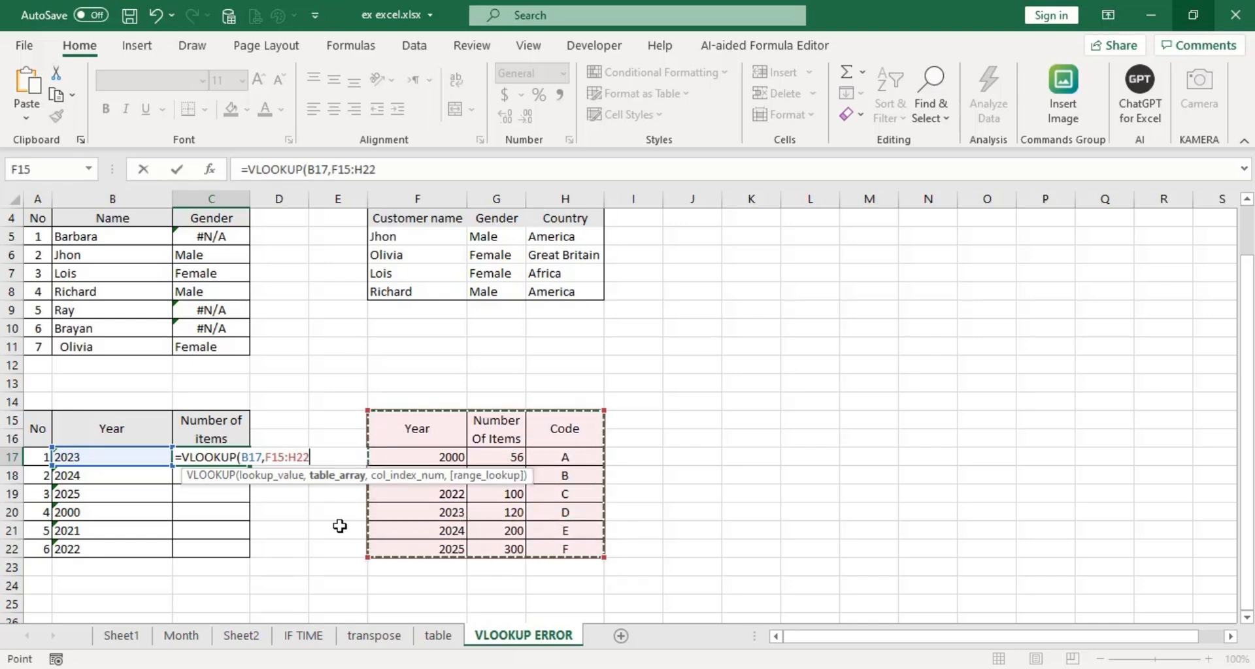
{"action": "key", "text": "F4"}
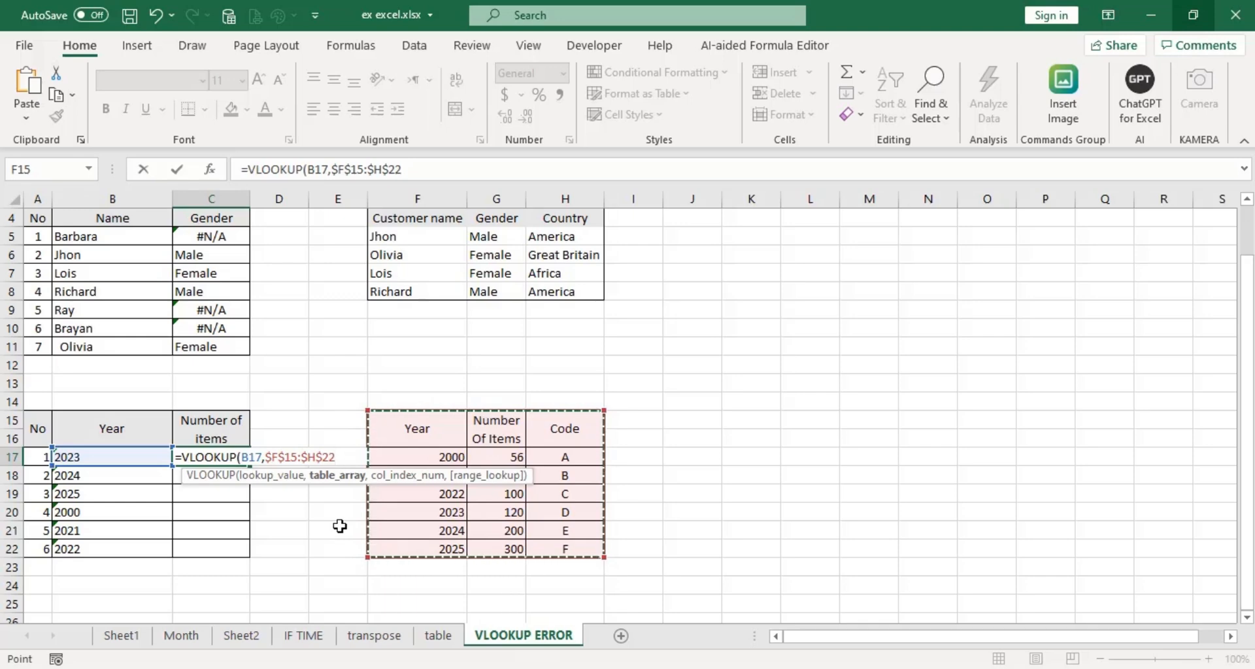
Complete the C17 VLOOKUP formula with column index 2 and exact match 0, and copy it down to C22
{"action": "type", "text": ",2"}
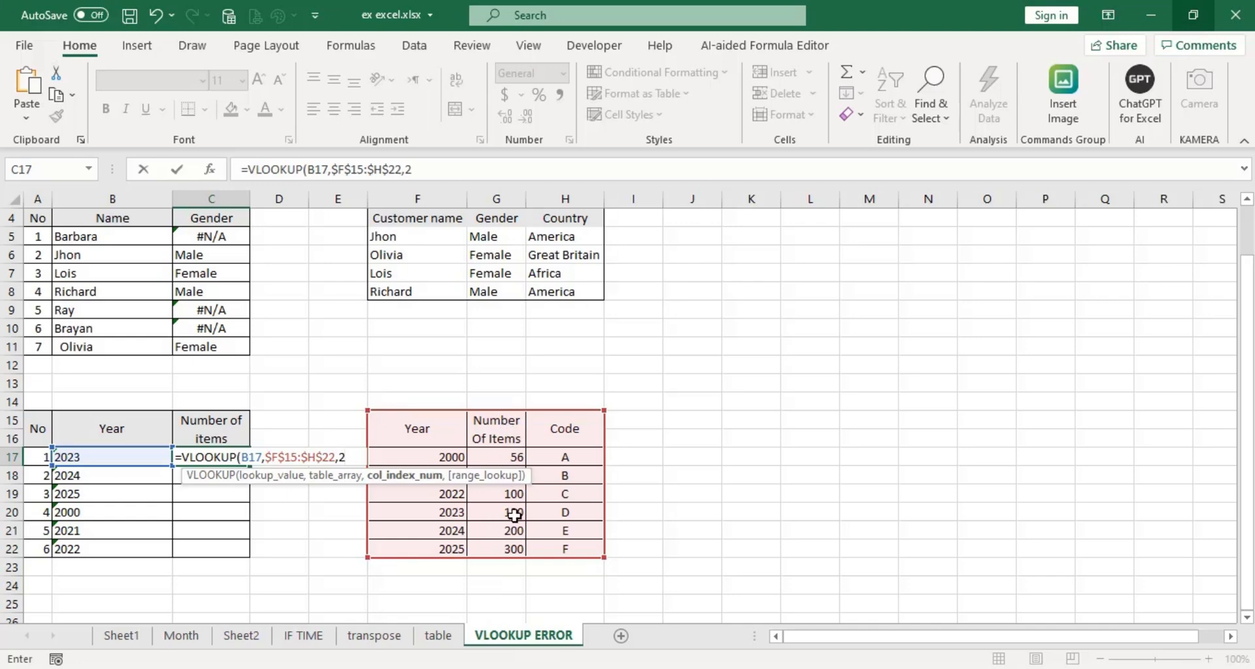
{"action": "type", "text": ","}
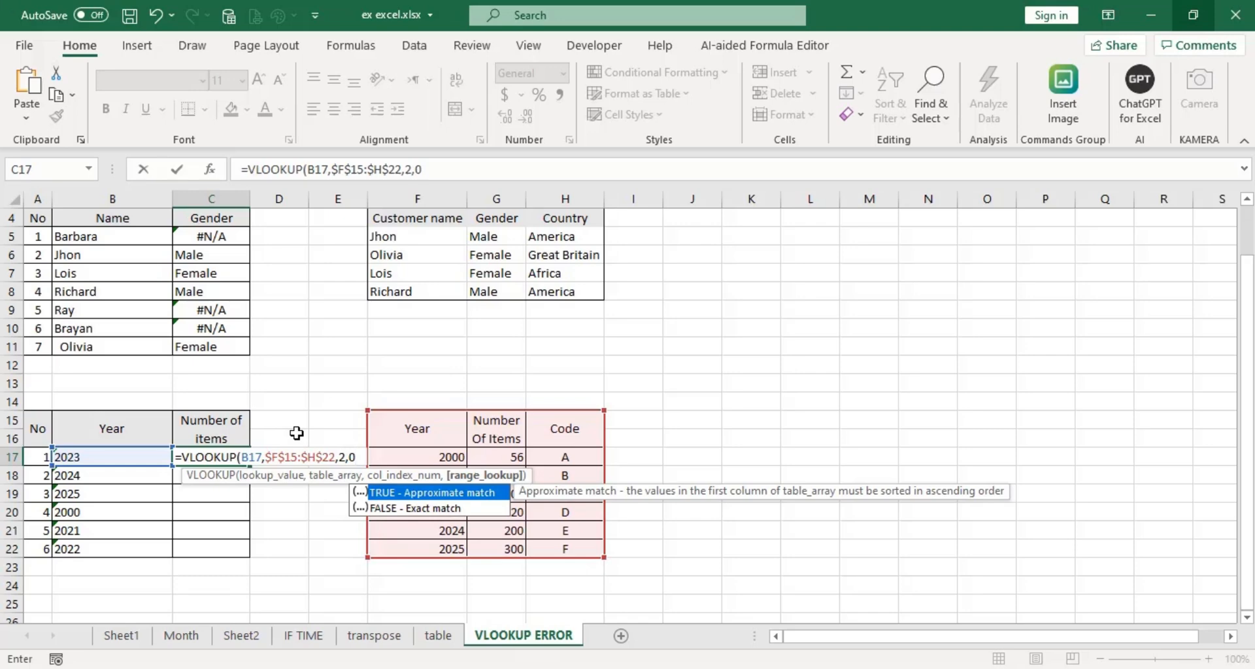
{"action": "type", "text": "0)"}
{"action": "key", "text": "Return"}
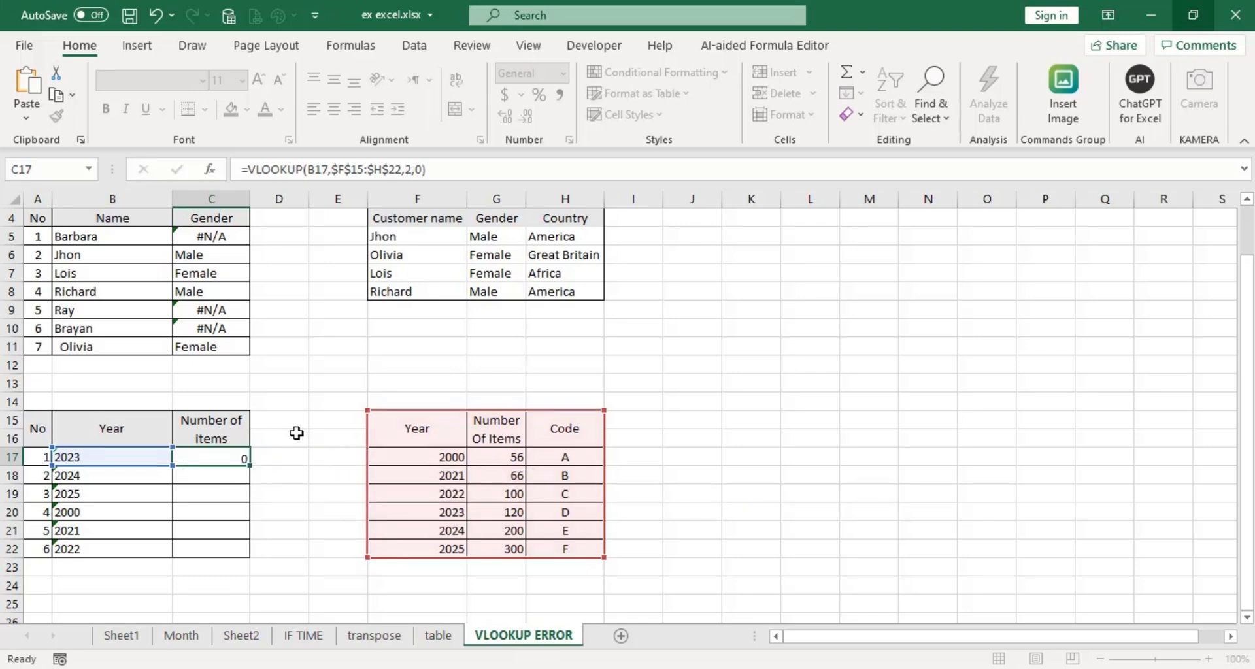
{"action": "left_click", "coordinate": [242, 457]}
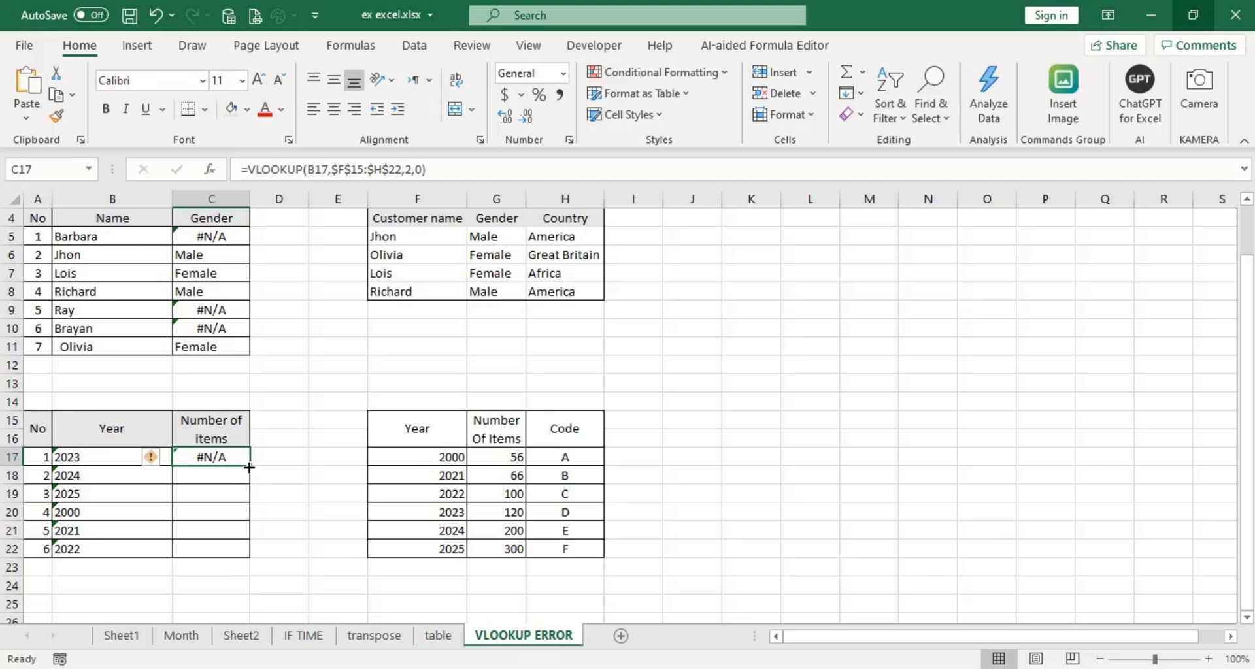
{"action": "left_click_drag", "start_coordinate": [249, 467], "coordinate": [258, 554]}
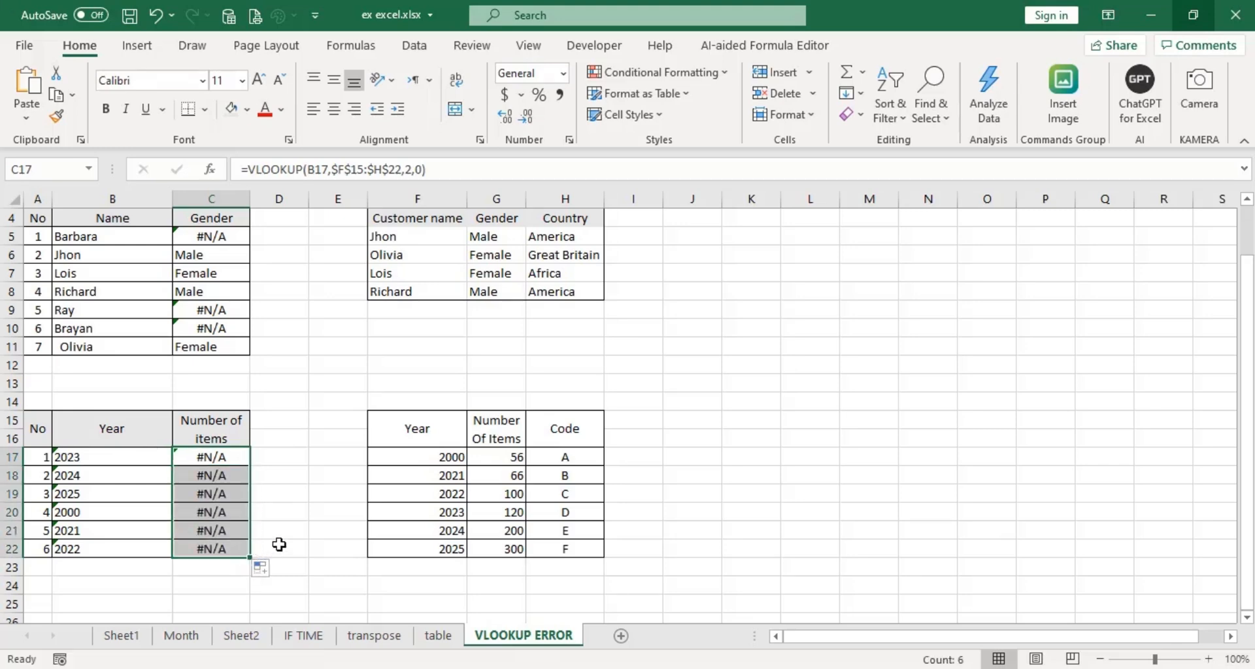
Compare the number format of the lookup years in B17:B22 with the table's years in F17:F22
{"action": "left_click", "coordinate": [229, 455]}
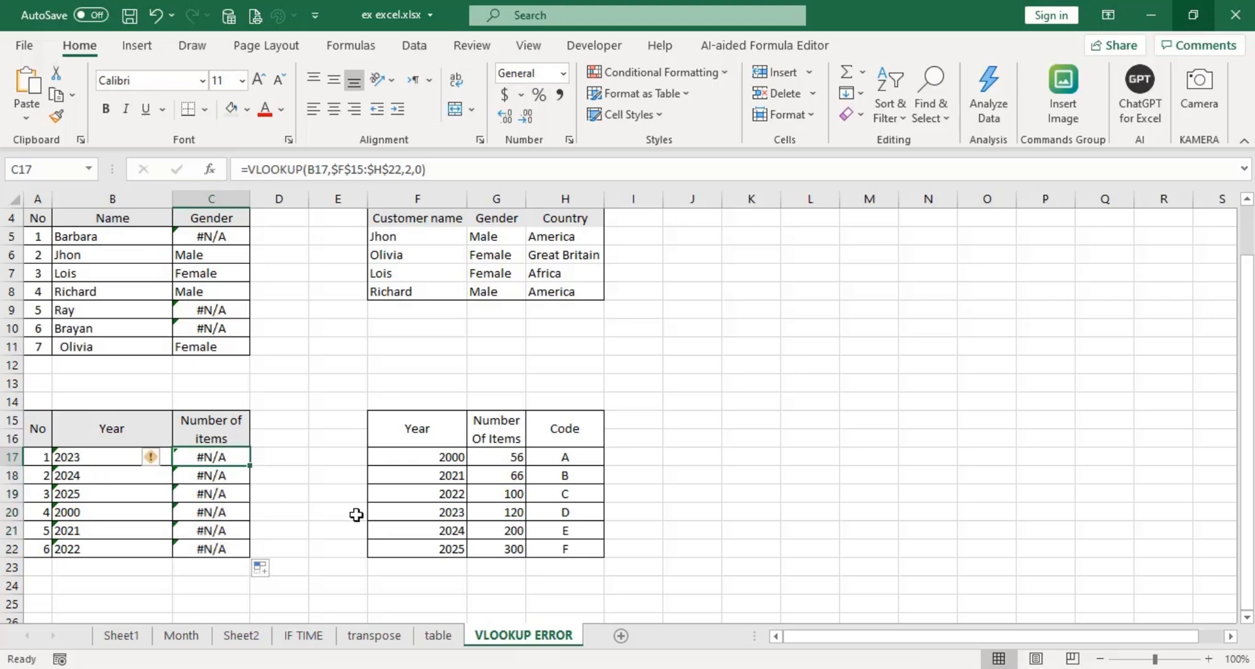
{"action": "left_click", "coordinate": [513, 516]}
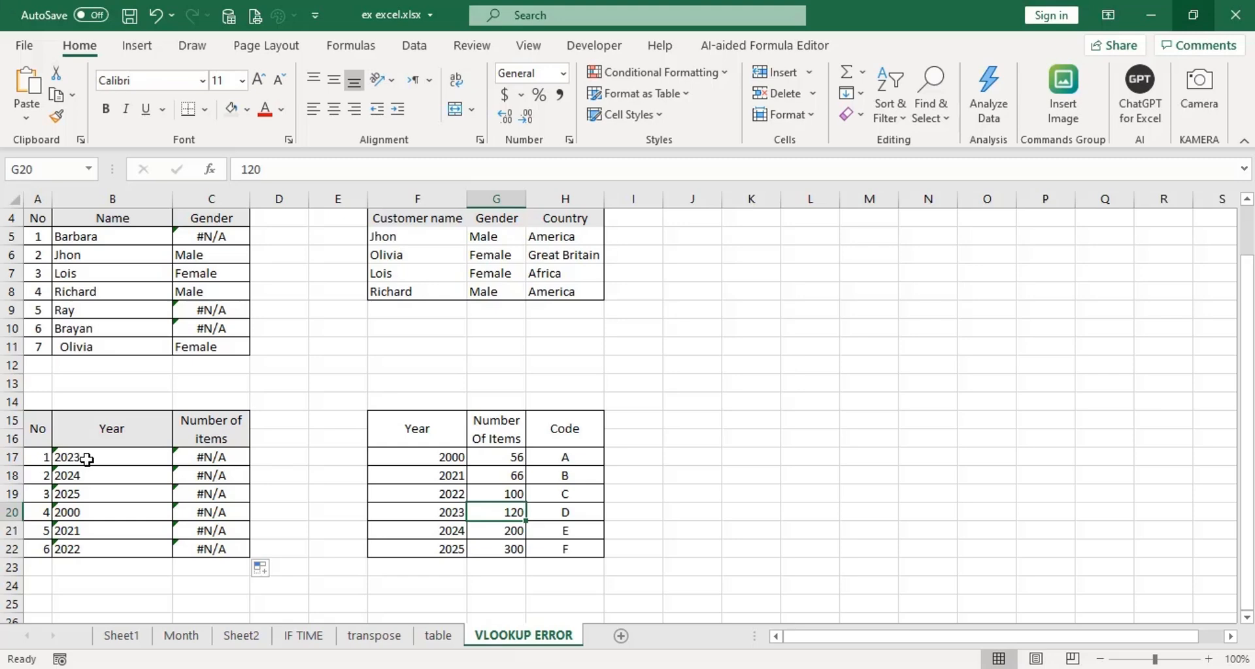
{"action": "left_click", "coordinate": [117, 460]}
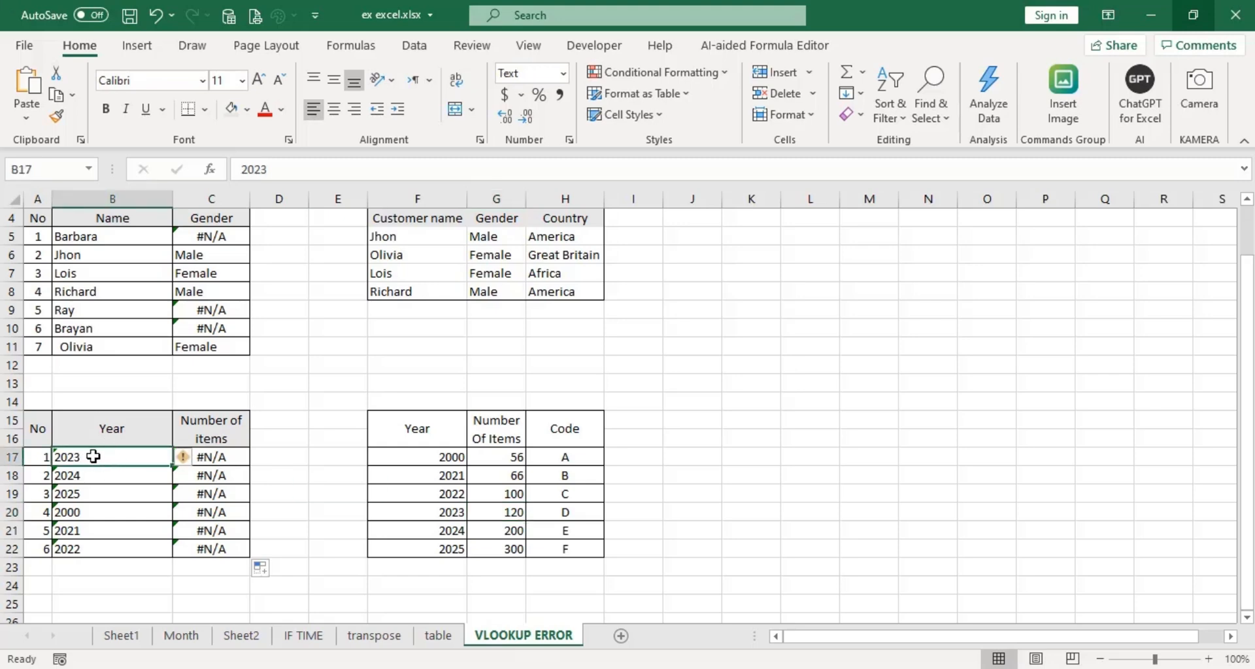
{"action": "left_click_drag", "start_coordinate": [98, 457], "coordinate": [89, 548]}
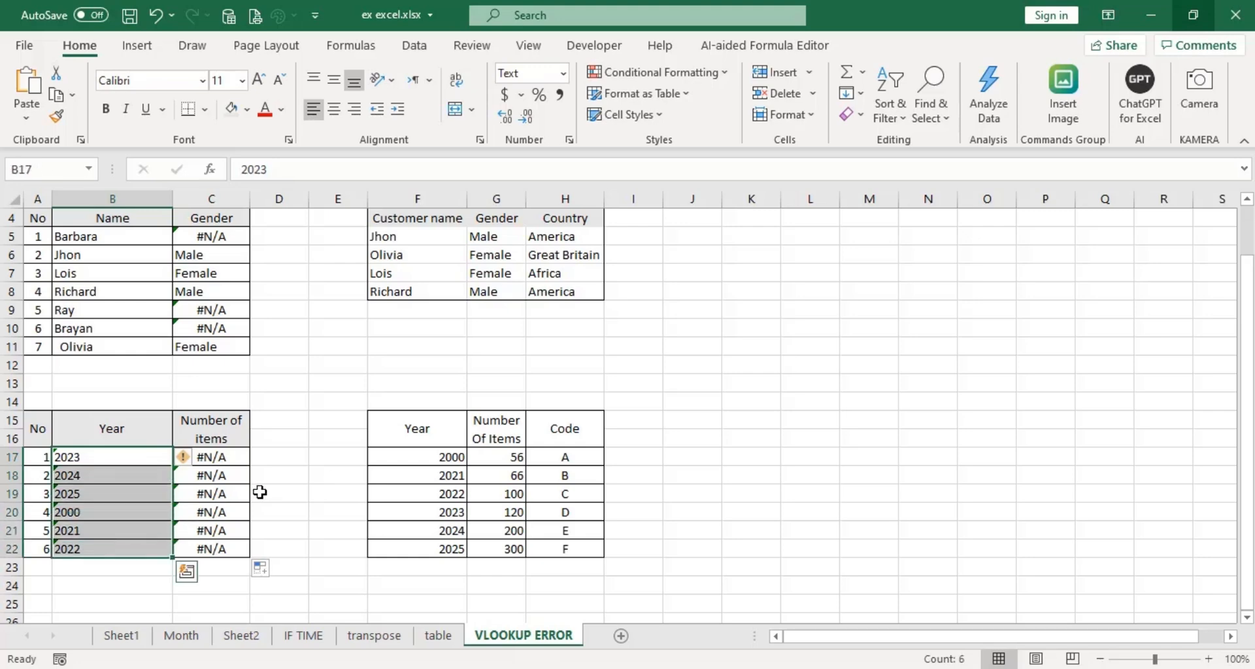
{"action": "left_click", "coordinate": [272, 467]}
{"action": "left_click_drag", "start_coordinate": [109, 457], "coordinate": [99, 549]}
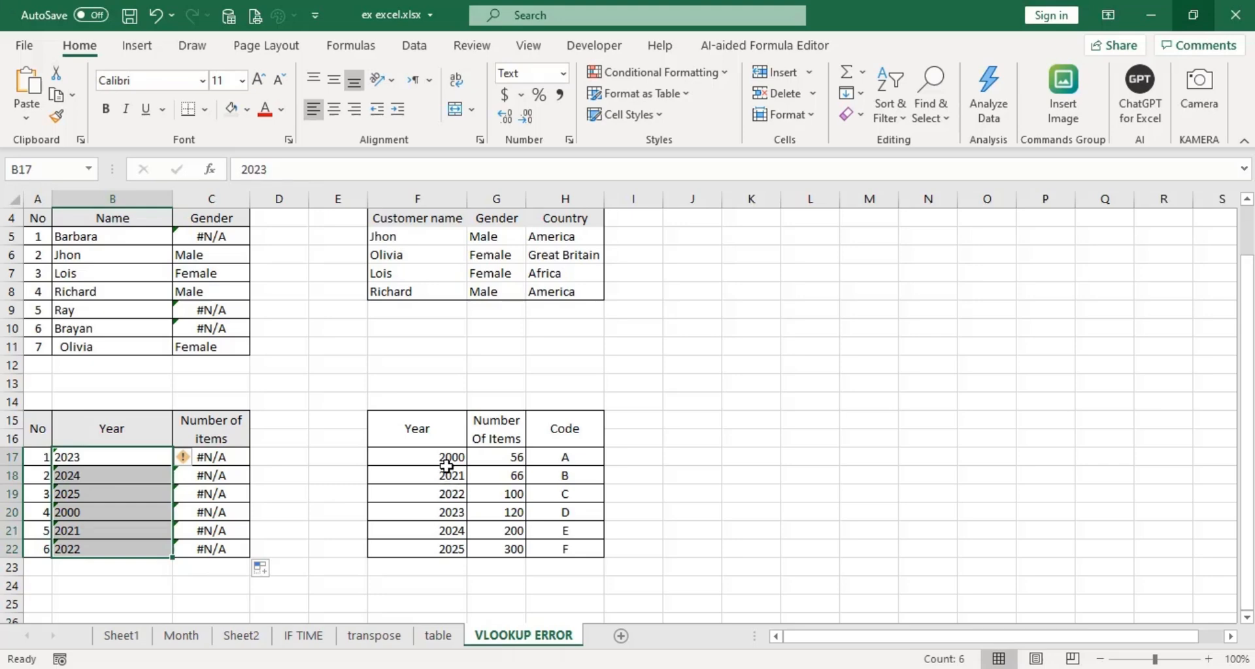
{"action": "left_click_drag", "start_coordinate": [445, 459], "coordinate": [432, 551]}
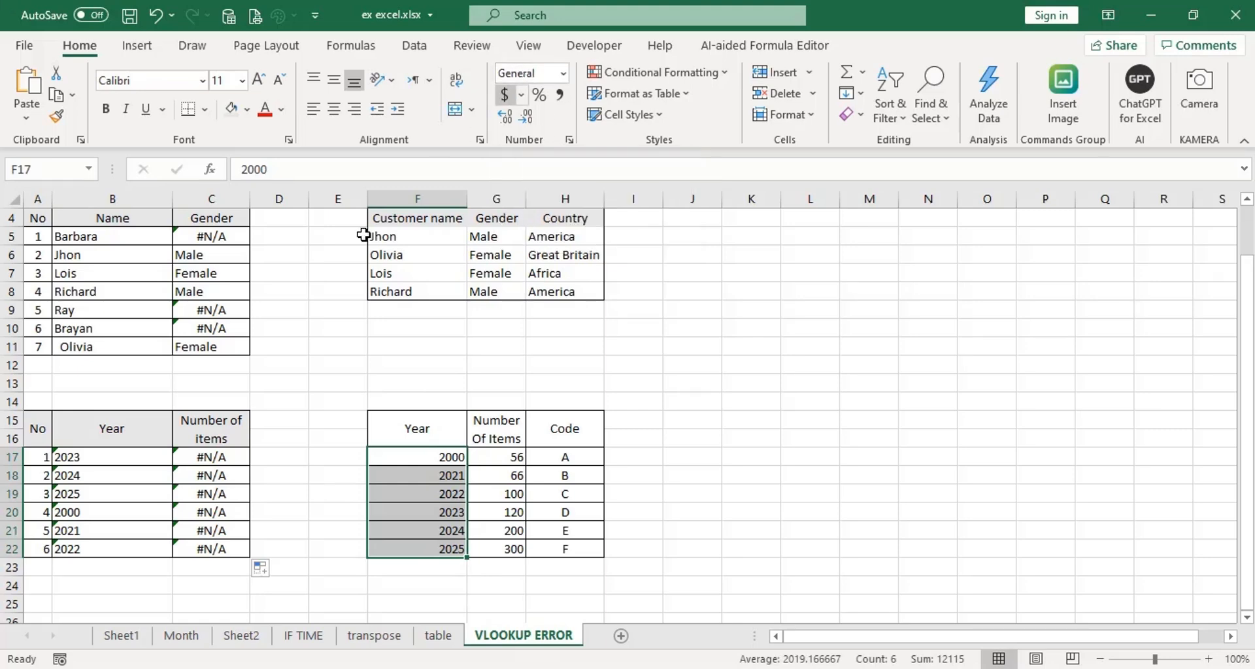
{"action": "left_click", "coordinate": [257, 464]}
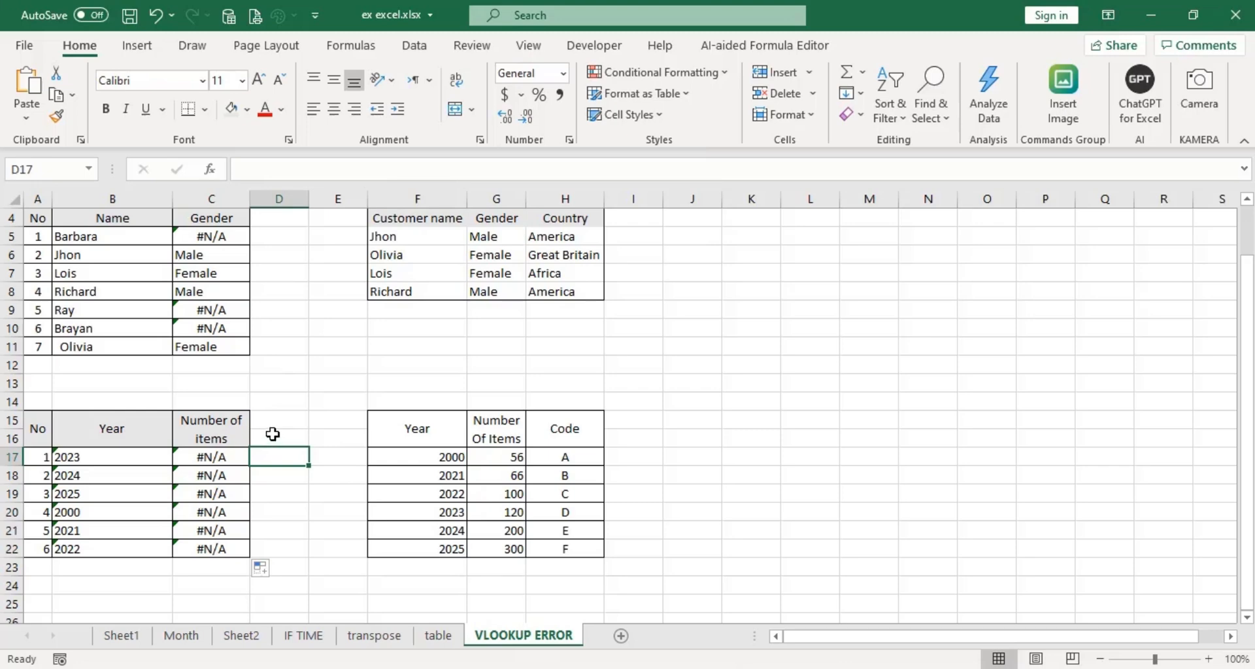
Convert the years stored as text in B17:B22 to numbers and check the Number of items results in C17:C22
{"action": "left_click_drag", "start_coordinate": [88, 458], "coordinate": [90, 542]}
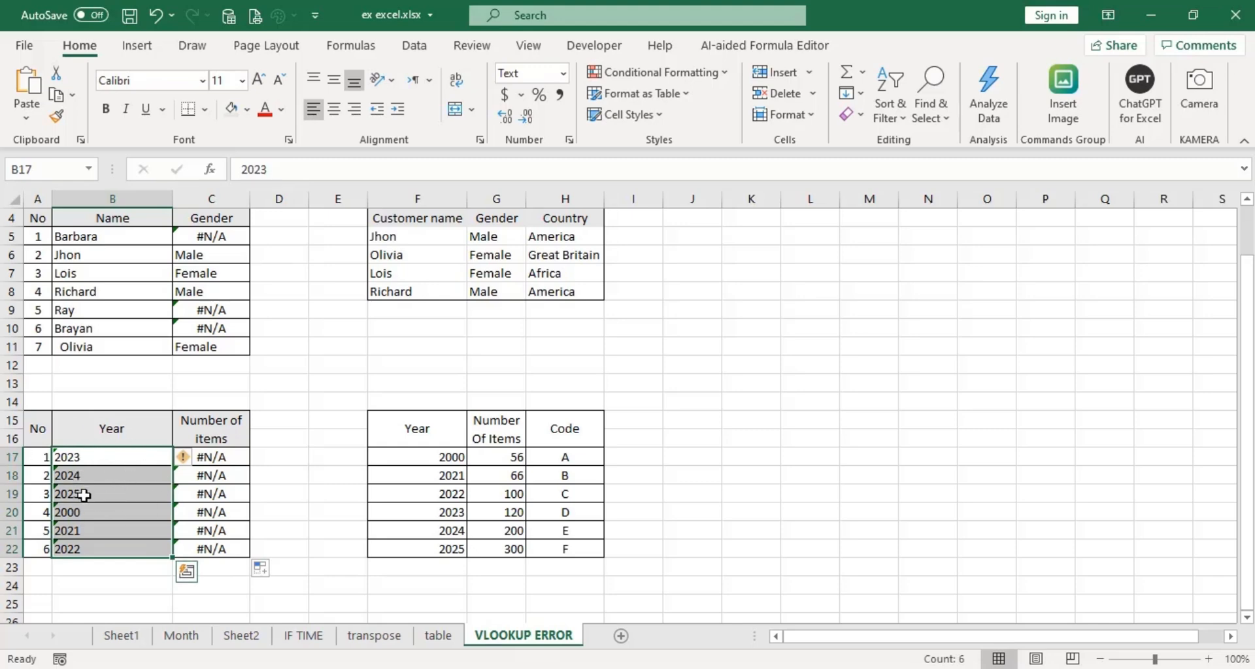
{"action": "left_click_drag", "start_coordinate": [111, 456], "coordinate": [104, 541]}
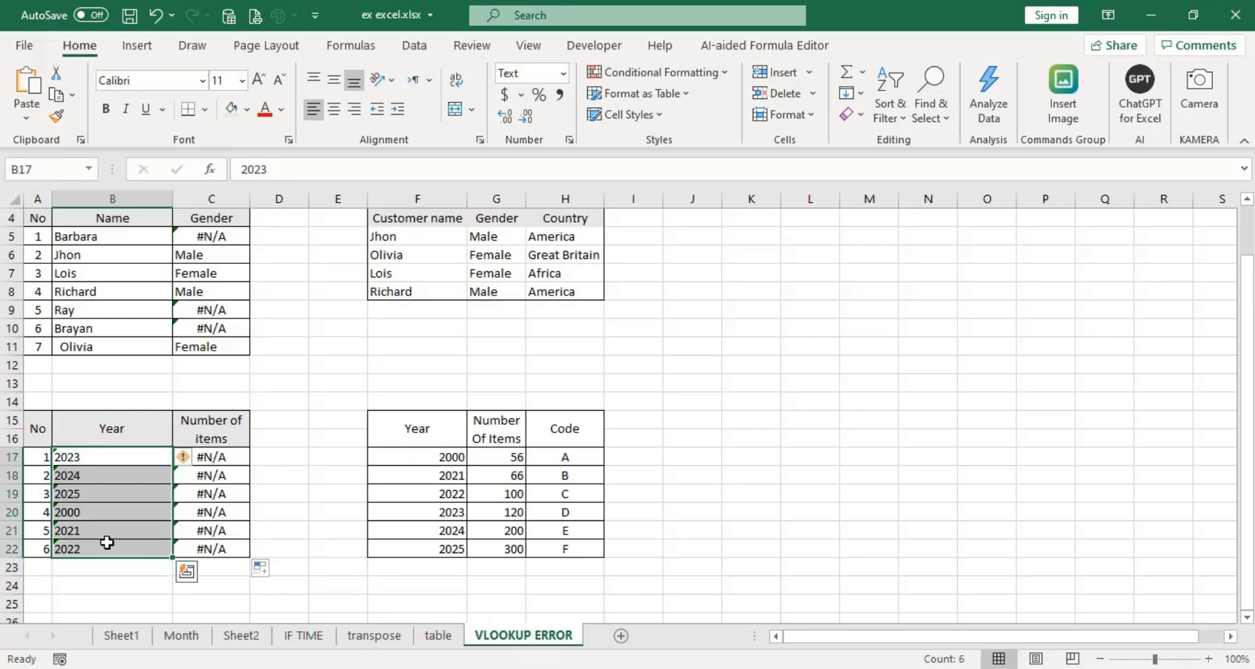
{"action": "left_click", "coordinate": [198, 460]}
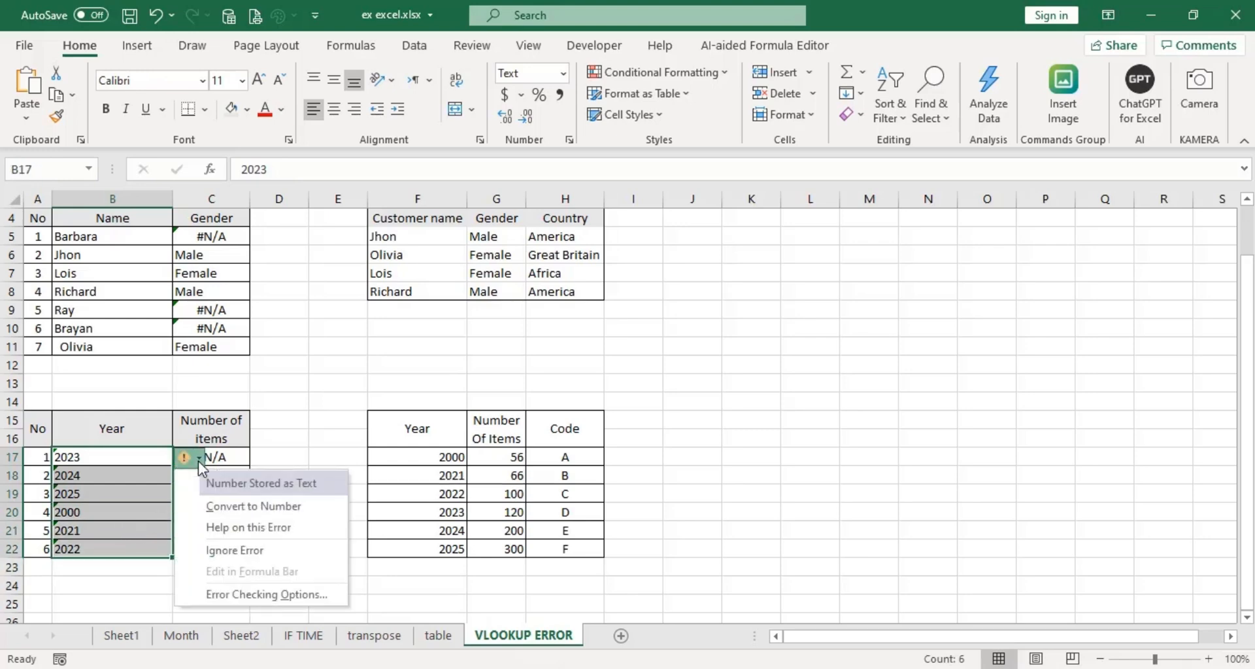
{"action": "left_click", "coordinate": [261, 515]}
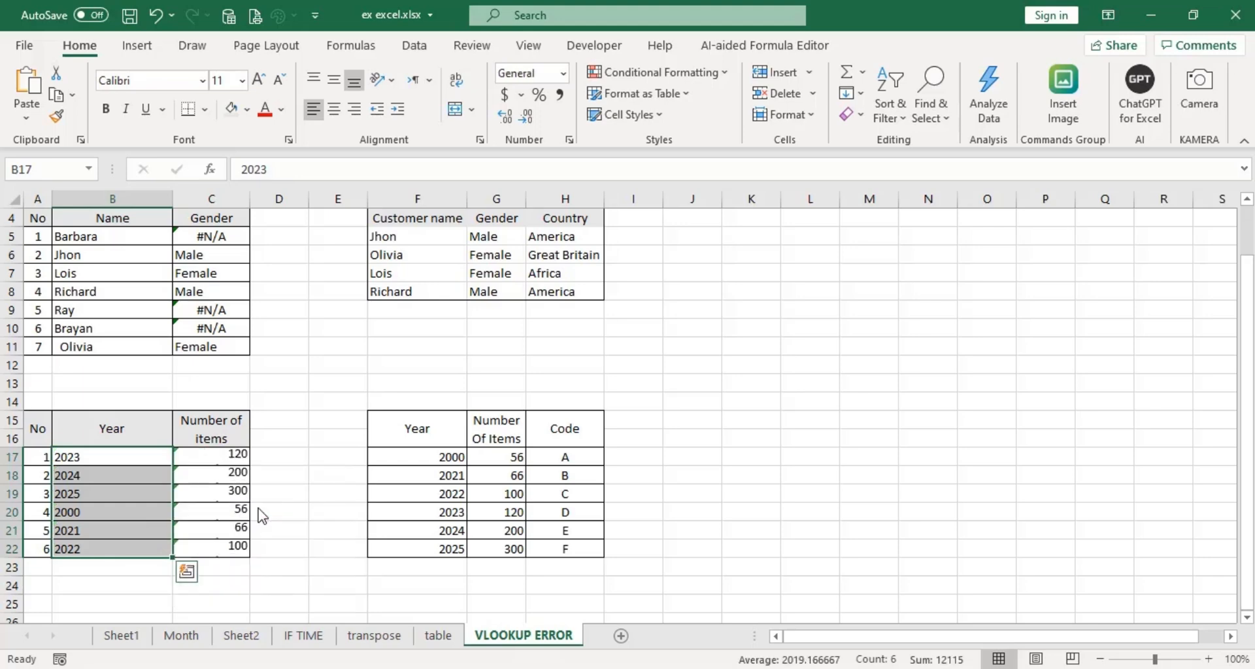
{"action": "left_click_drag", "start_coordinate": [231, 457], "coordinate": [185, 554]}
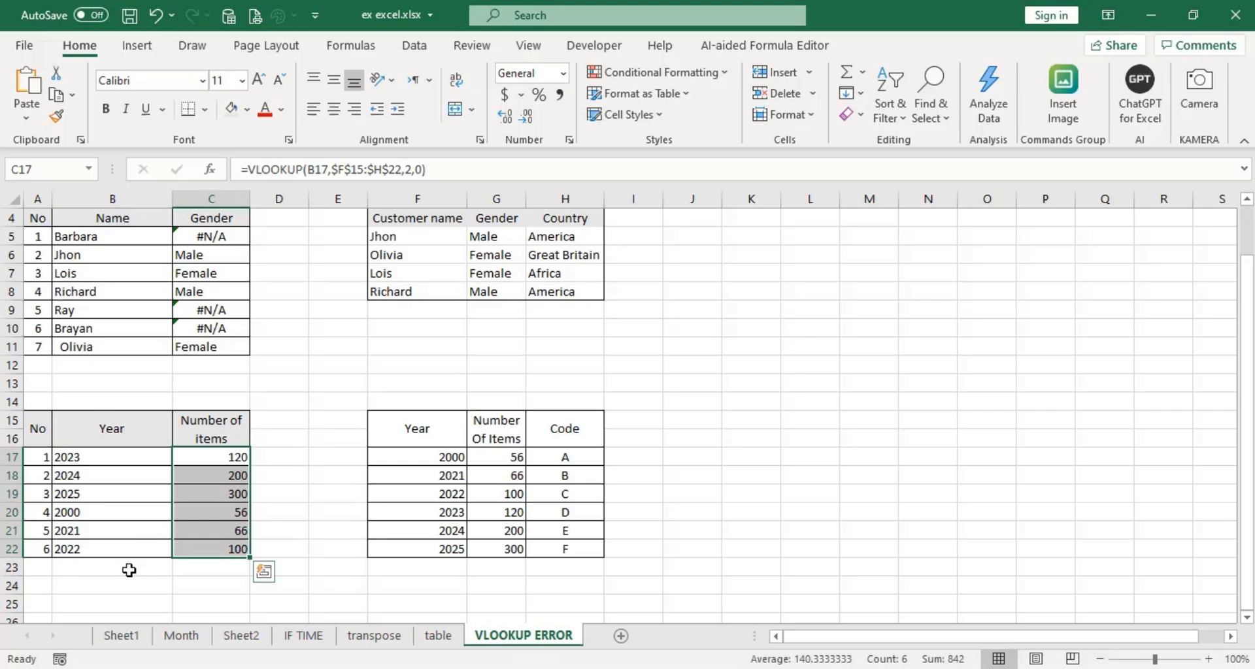
Undo the conversion of the years in B17:B22 to numbers
{"action": "left_click", "coordinate": [130, 457]}
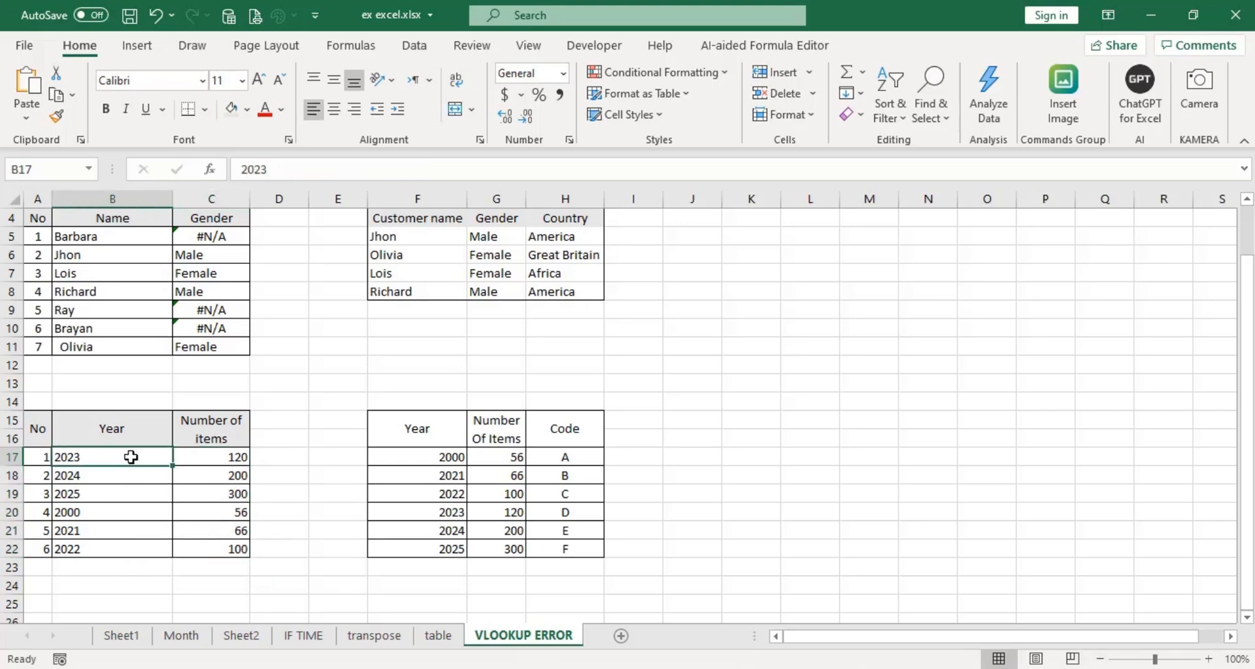
{"action": "key", "text": "ctrl+z"}
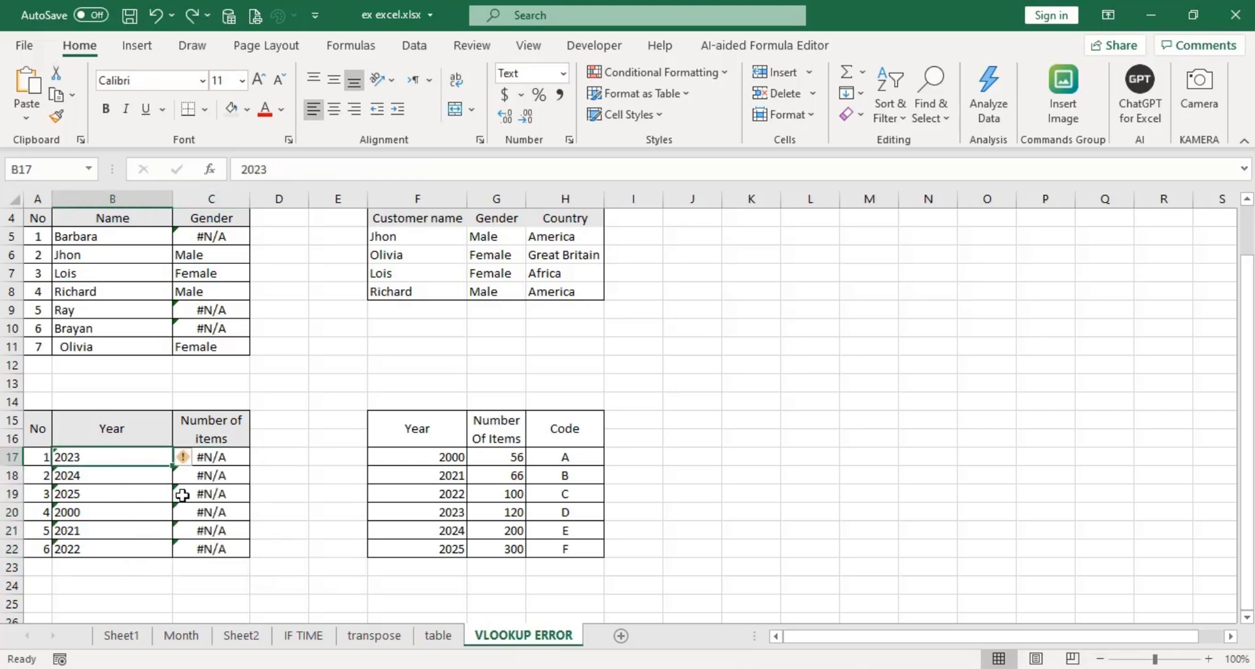
Convert the text years in B17:B22 to numbers with Text to Columns, using Delimited, the Tab delimiter and General format, and check C17
{"action": "left_click", "coordinate": [108, 549], "text": "shift"}
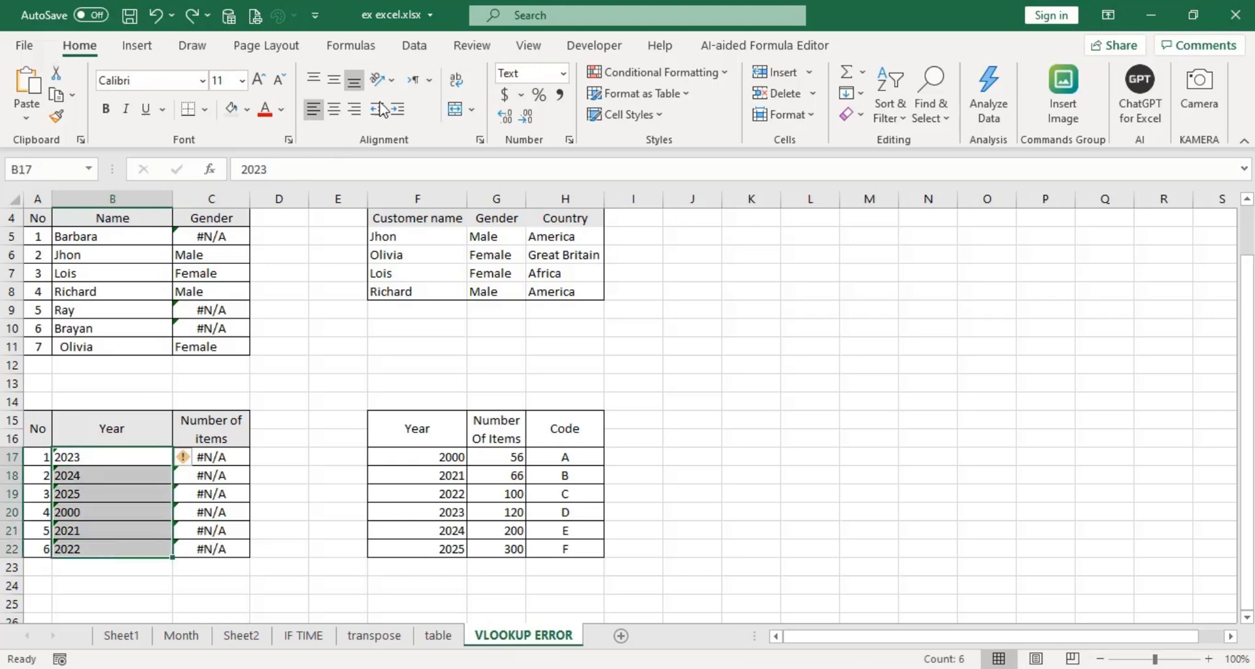
{"action": "left_click", "coordinate": [421, 53]}
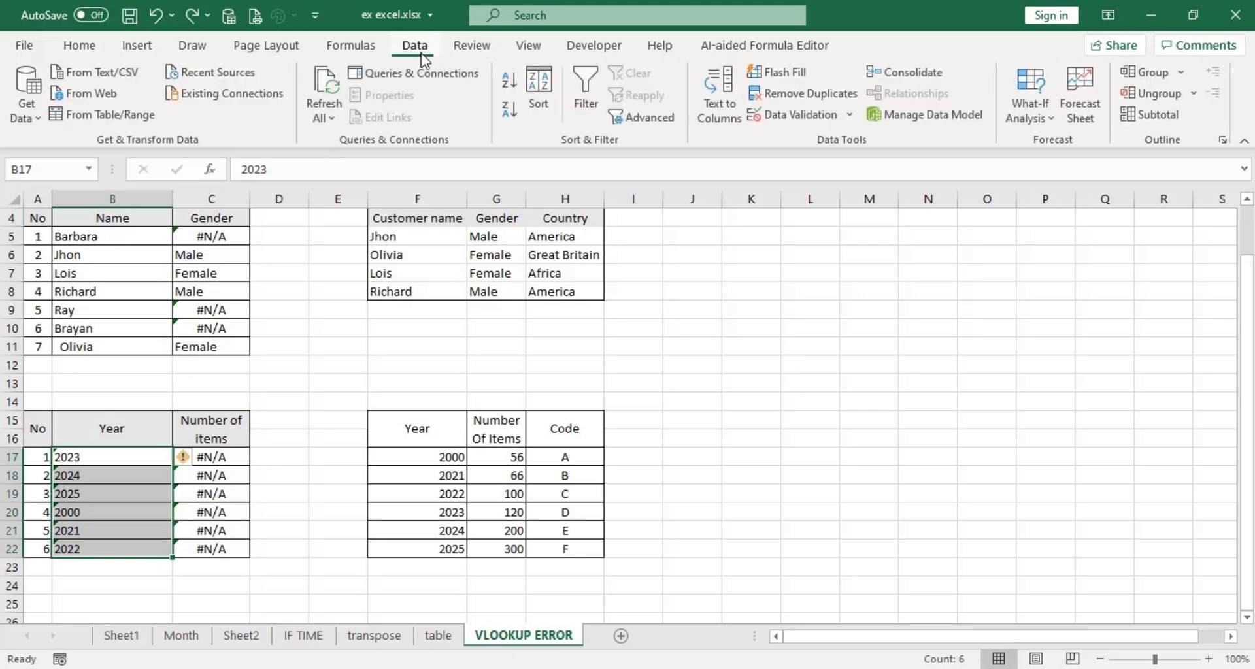
{"action": "left_click", "coordinate": [723, 118]}
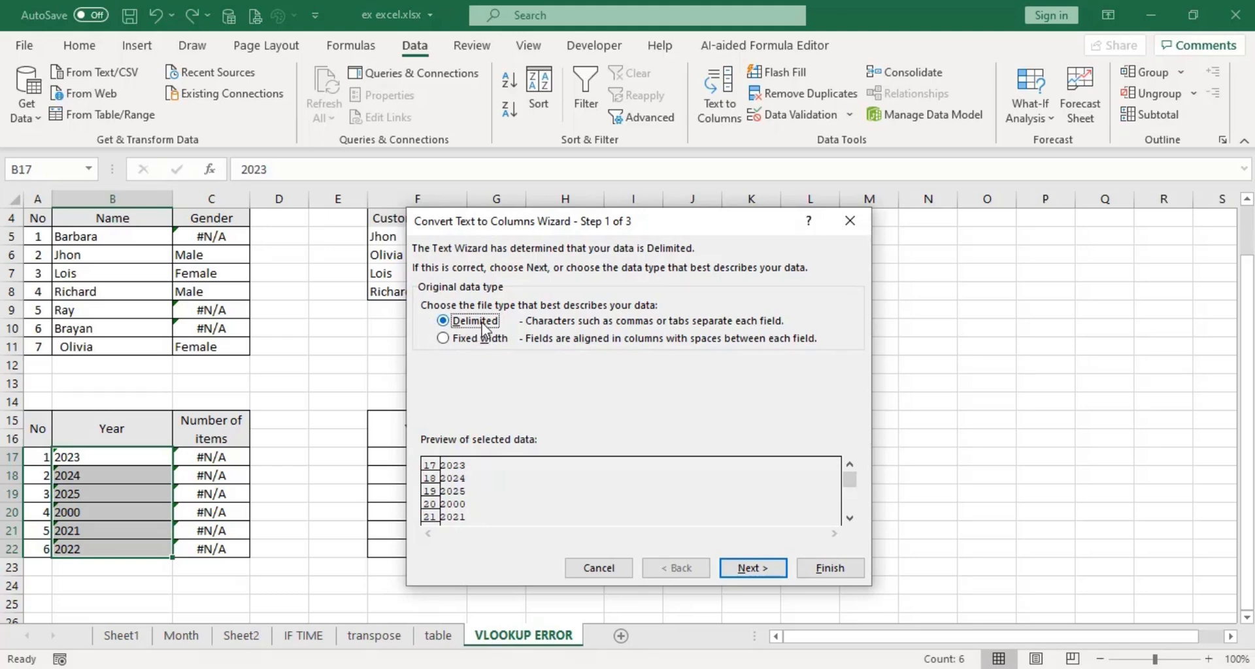
{"action": "left_click", "coordinate": [753, 568]}
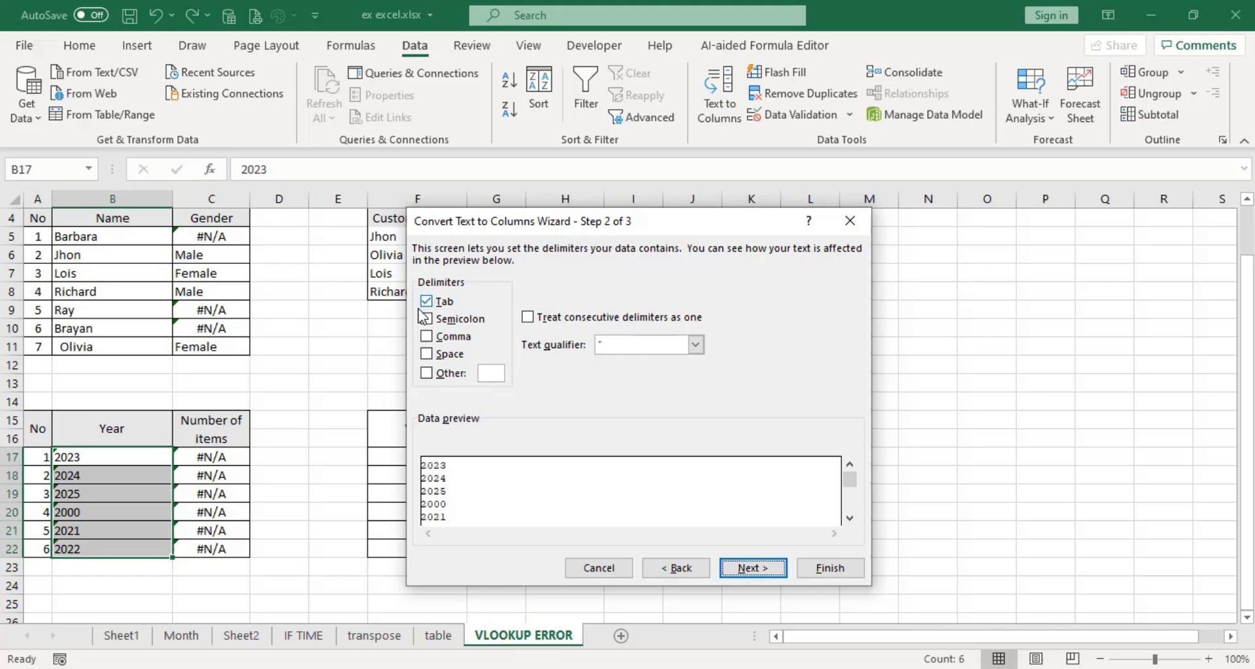
{"action": "left_click", "coordinate": [753, 568]}
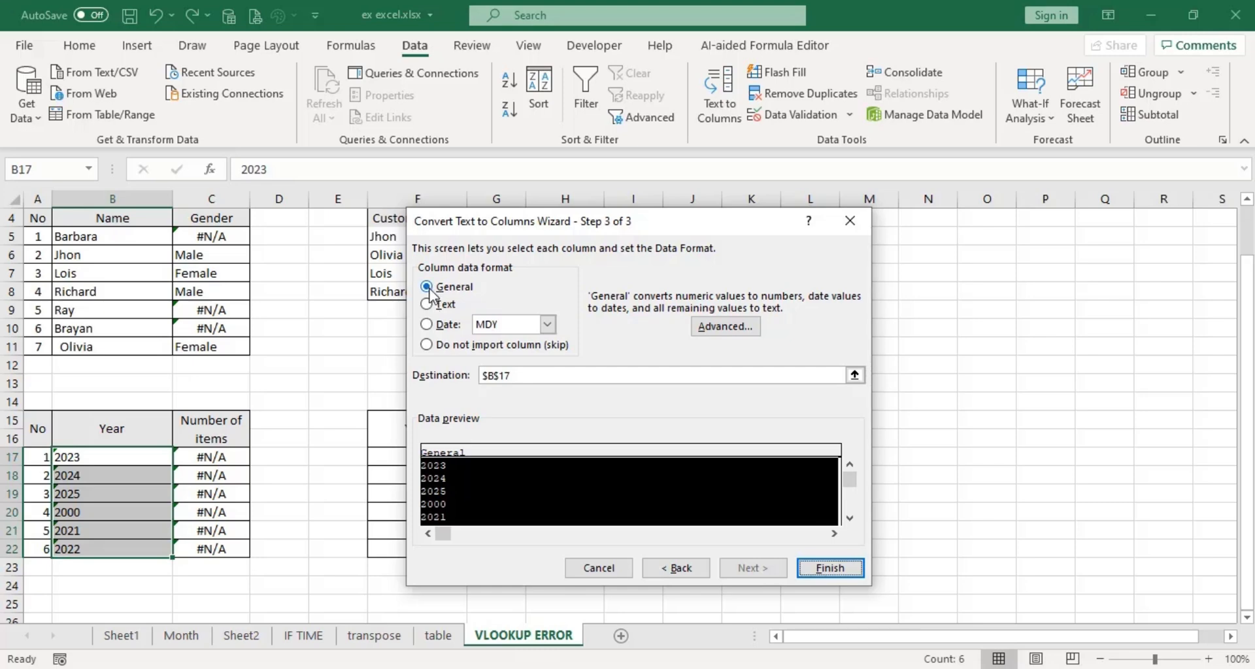
{"action": "left_click", "coordinate": [430, 287]}
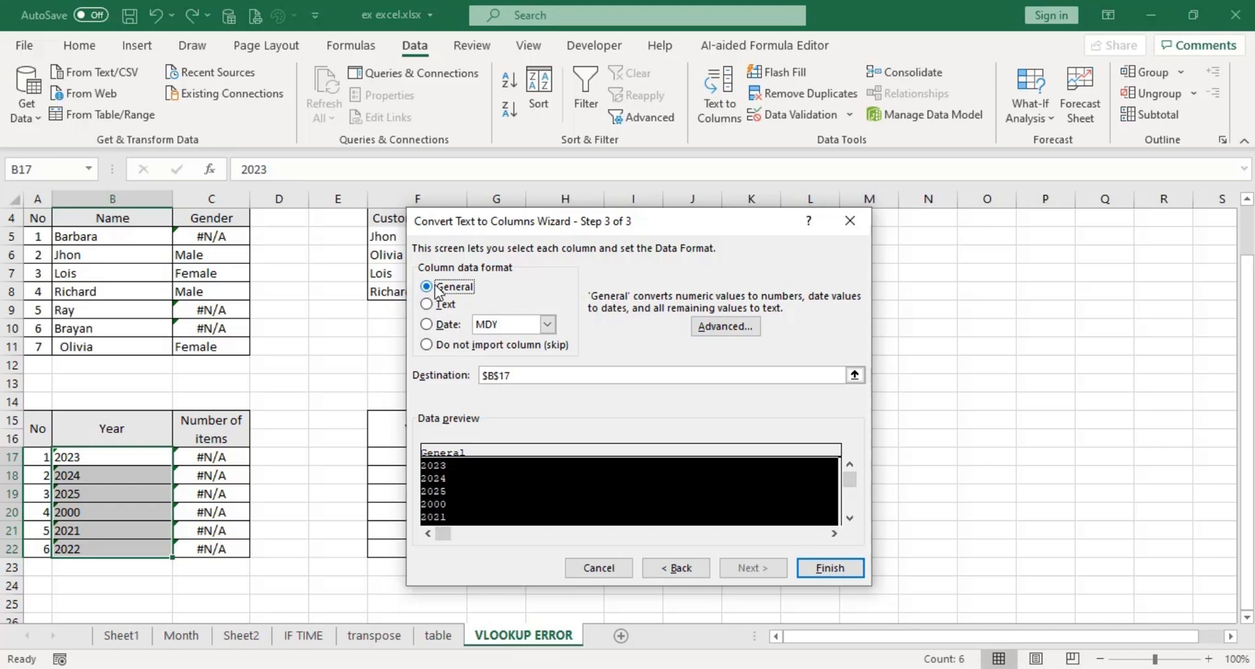
{"action": "left_click", "coordinate": [828, 568]}
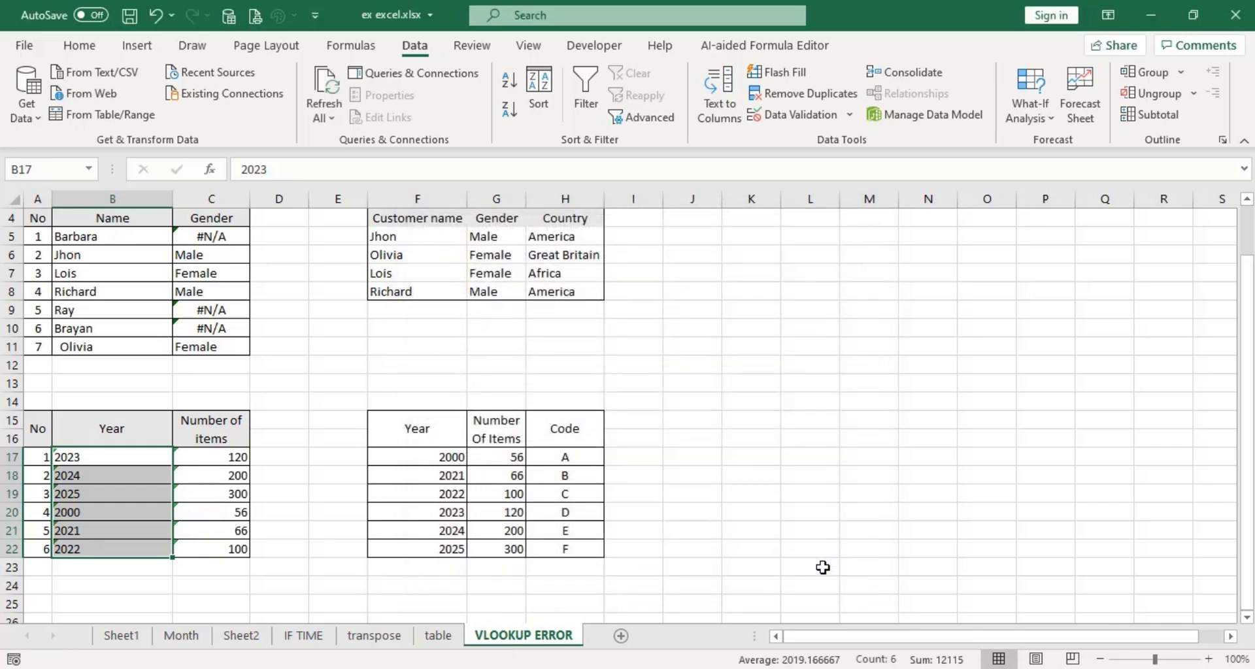
{"action": "left_click", "coordinate": [241, 457]}
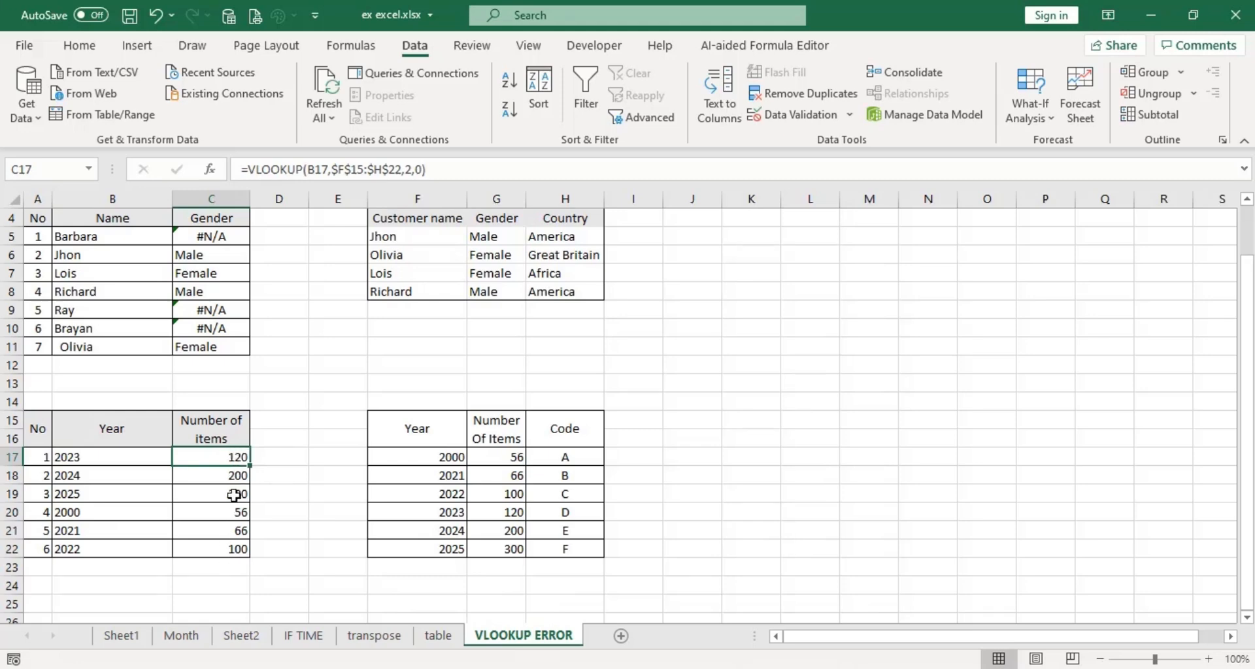